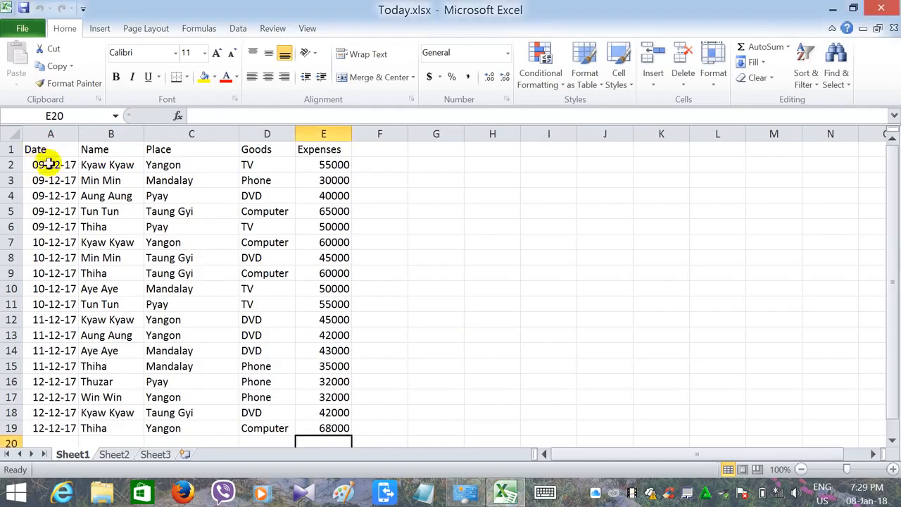
- Create a PivotTable from the range A1:E19 of Sheet1 on a new worksheet
{"action": "left_click_drag", "start_coordinate": [49, 149], "coordinate": [335, 414]}
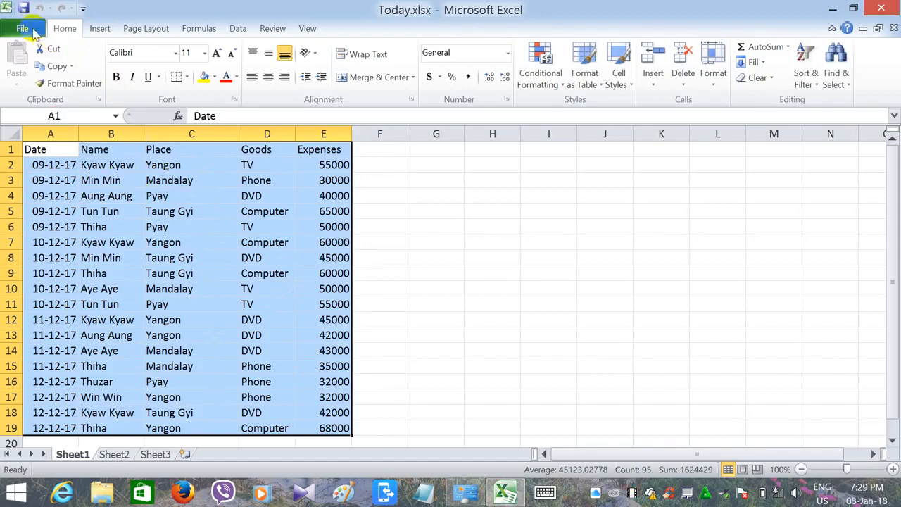
{"action": "left_click", "coordinate": [100, 30]}
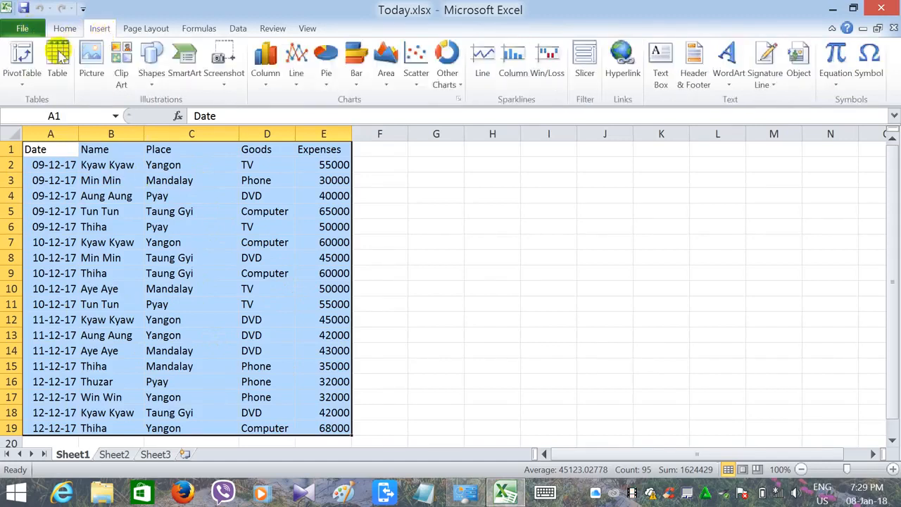
{"action": "left_click", "coordinate": [21, 58]}
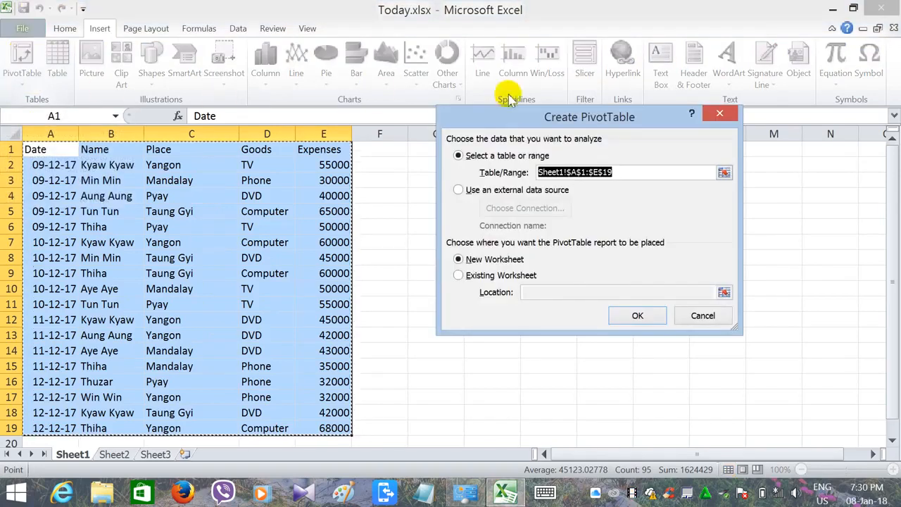
{"action": "left_click_drag", "start_coordinate": [509, 117], "coordinate": [491, 95]}
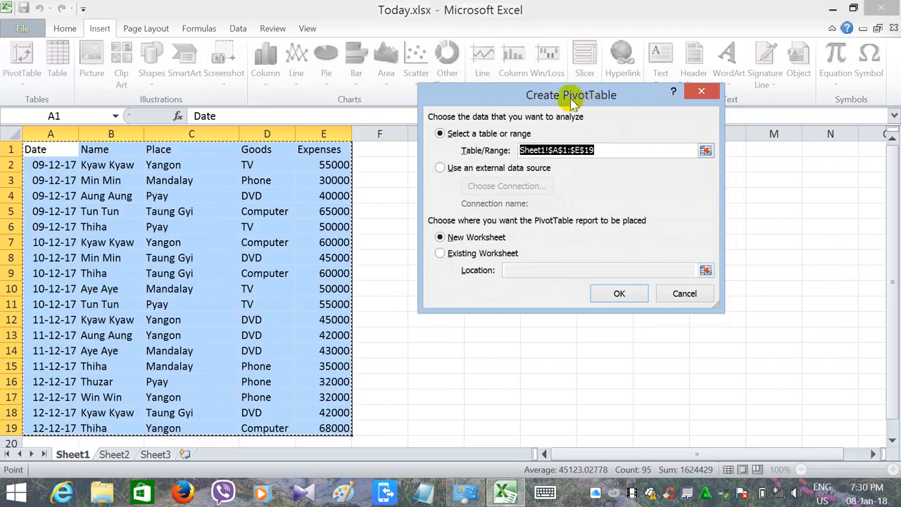
{"action": "left_click_drag", "start_coordinate": [570, 97], "coordinate": [588, 84]}
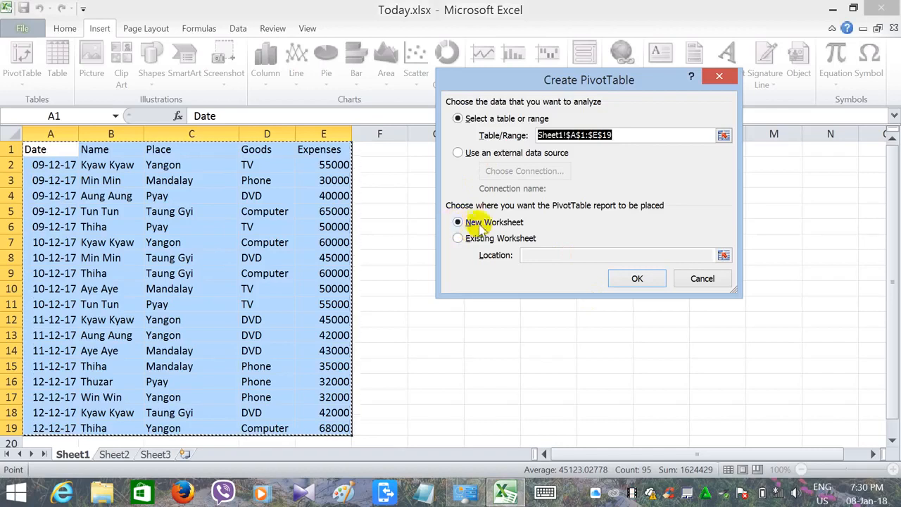
{"action": "left_click", "coordinate": [638, 278]}
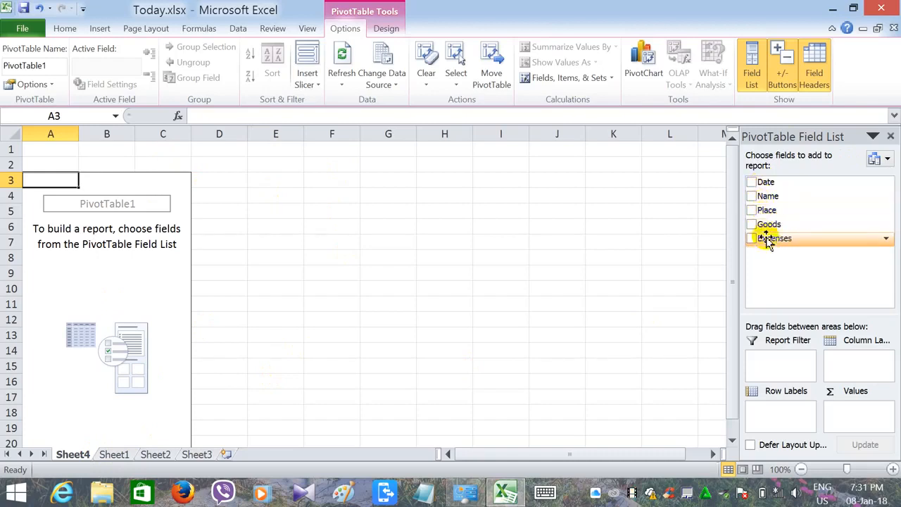
- Add the Date and Expenses fields to the PivotTable after checking the source data
{"action": "left_click", "coordinate": [115, 455]}
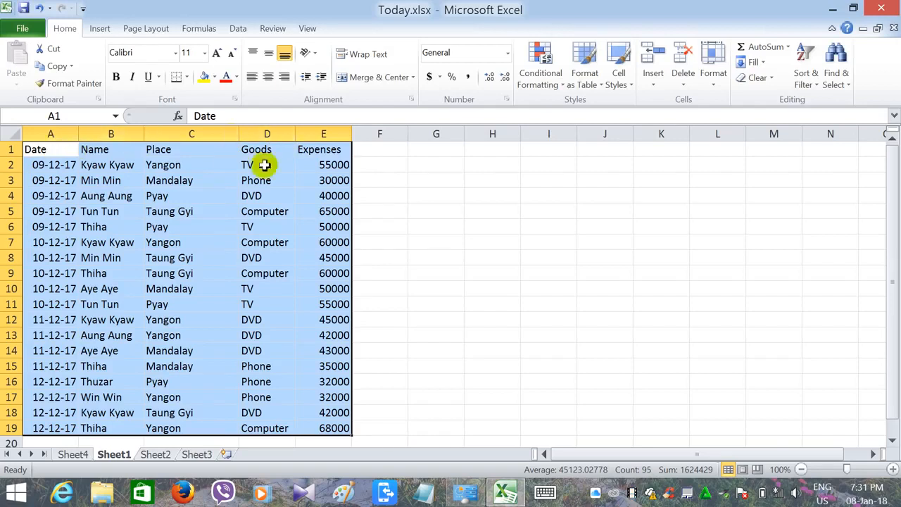
{"action": "left_click", "coordinate": [76, 454]}
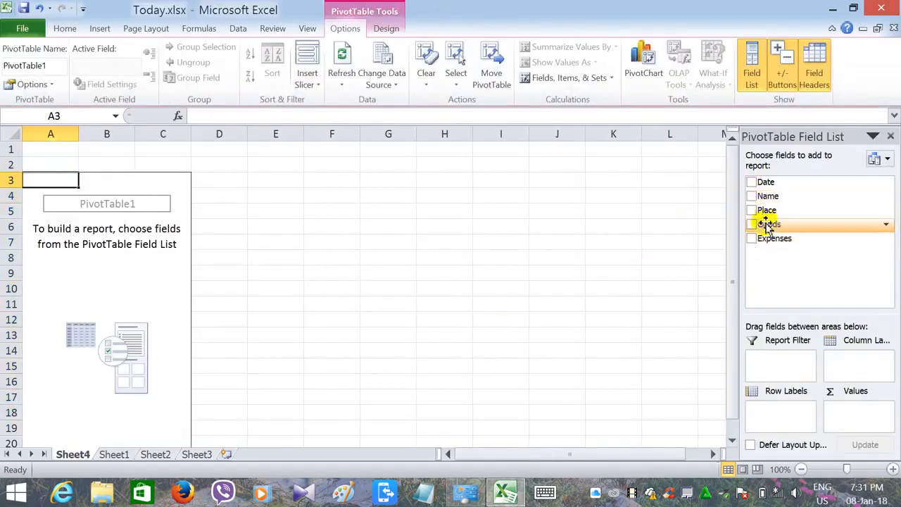
{"action": "left_click", "coordinate": [751, 181]}
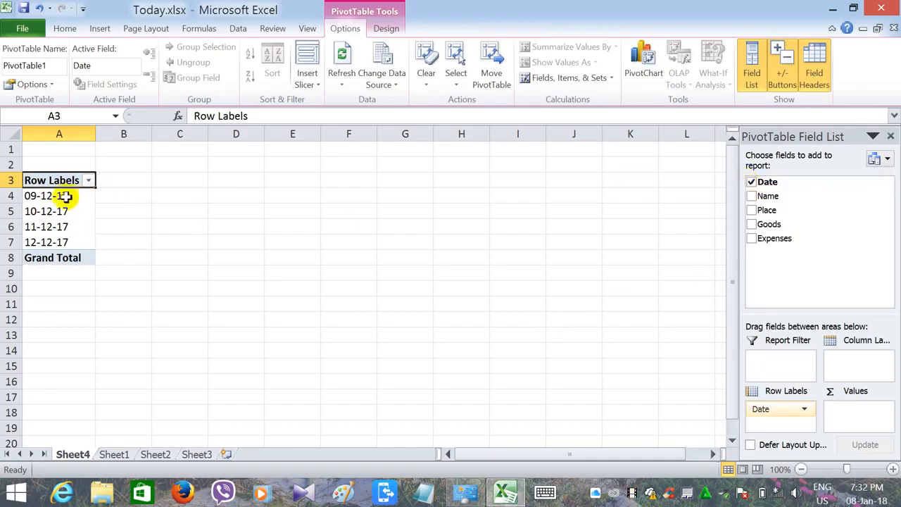
{"action": "left_click", "coordinate": [752, 238]}
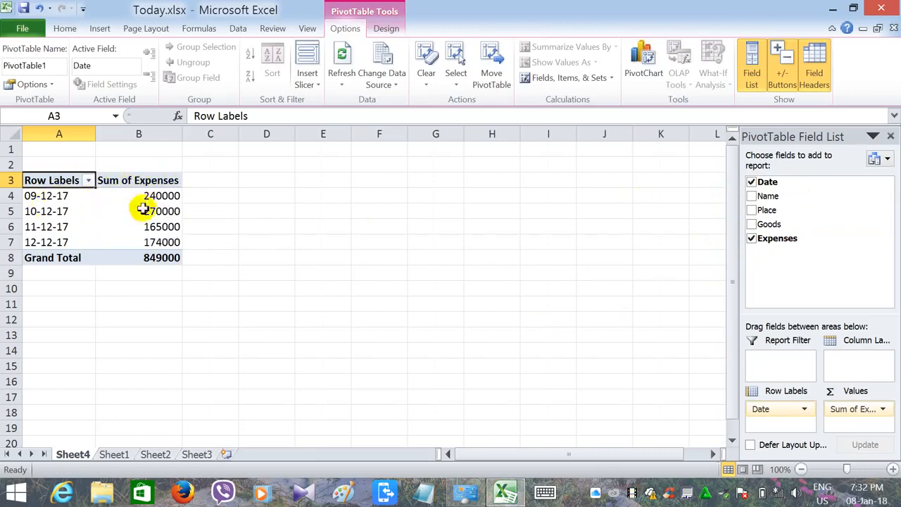
{"action": "left_click", "coordinate": [111, 454]}
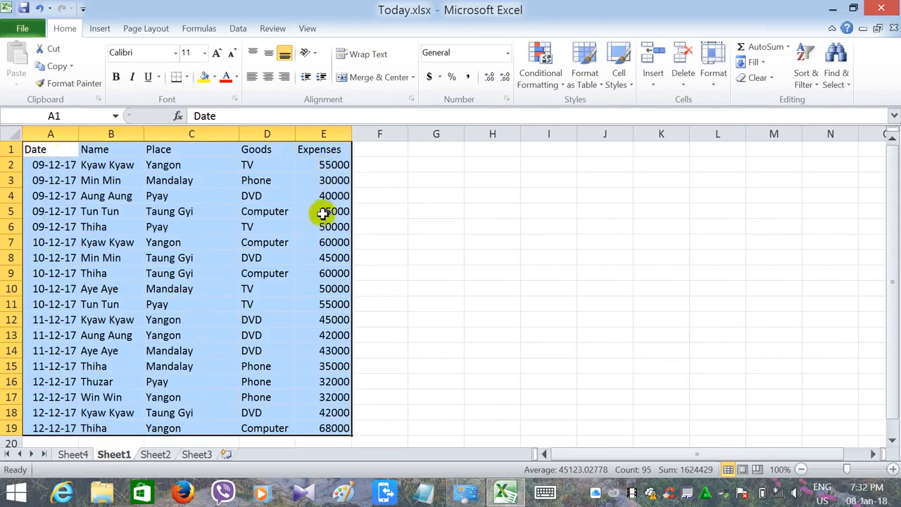
{"action": "left_click", "coordinate": [71, 454]}
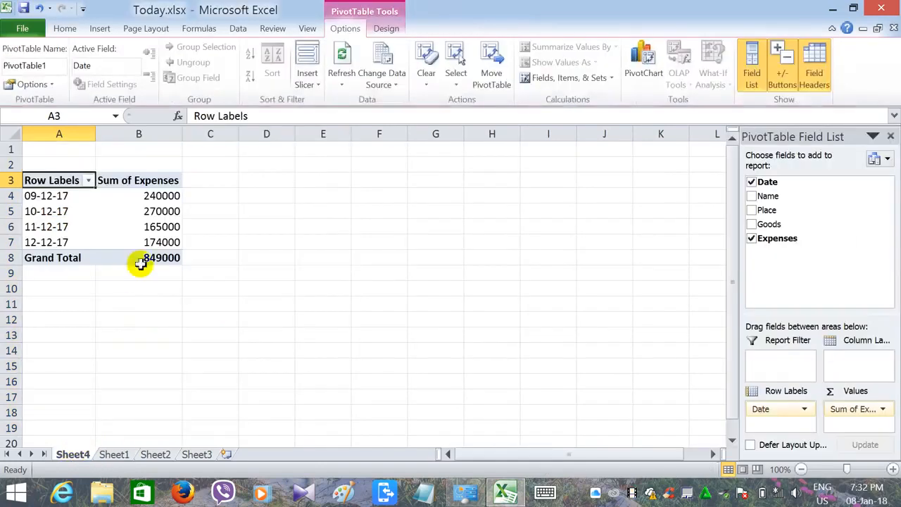
{"action": "mouse_move", "coordinate": [165, 205]}
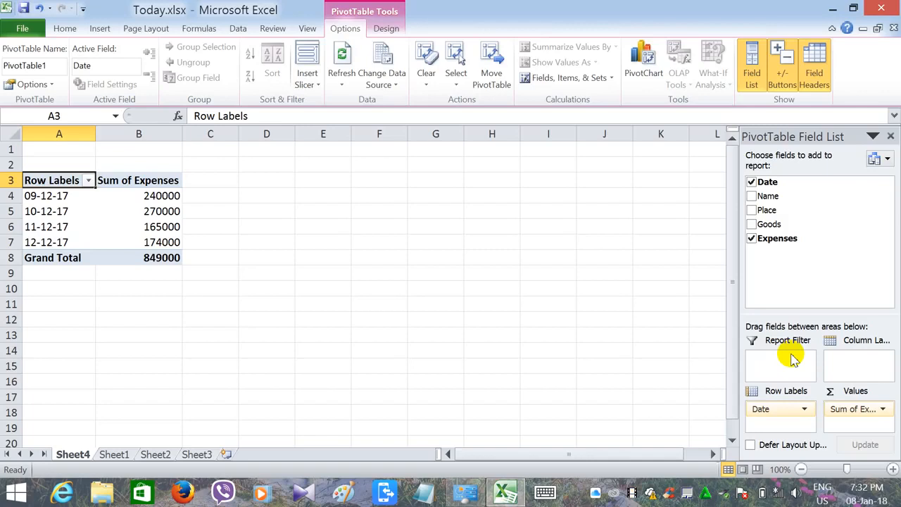
{"action": "left_click", "coordinate": [64, 32]}
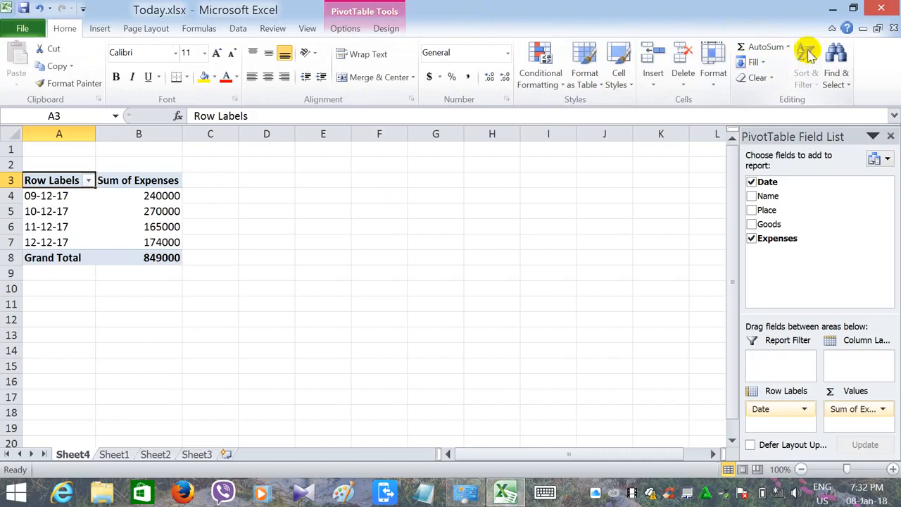
{"action": "left_click", "coordinate": [833, 10]}
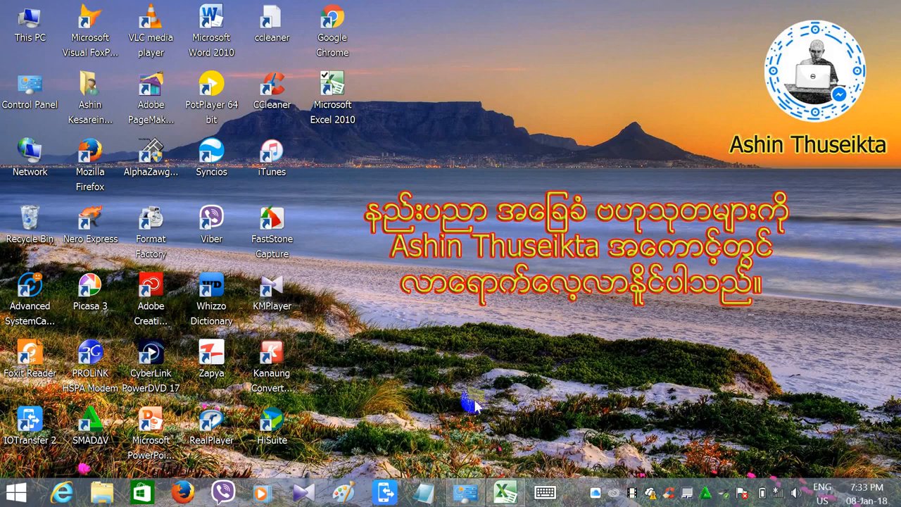
{"action": "left_click", "coordinate": [500, 496]}
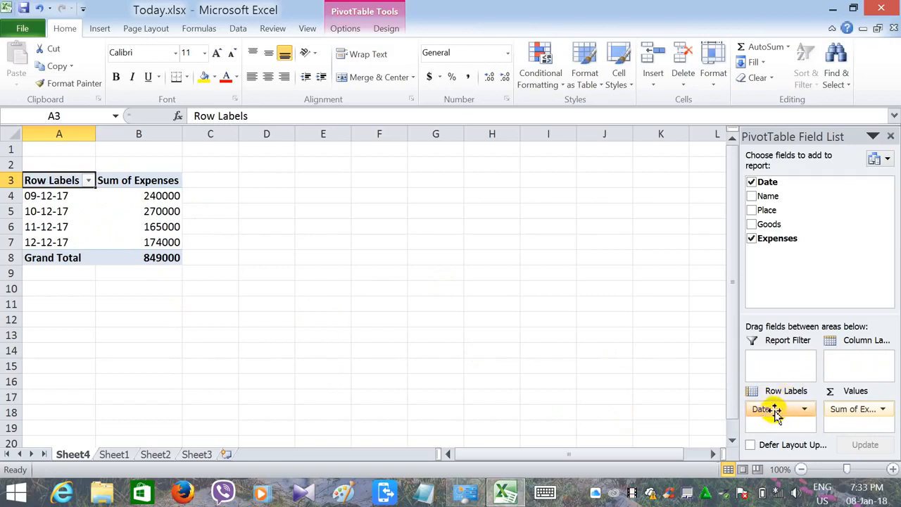
- Move the Date field to column labels and return it to row labels
{"action": "left_click_drag", "start_coordinate": [780, 415], "coordinate": [852, 364]}
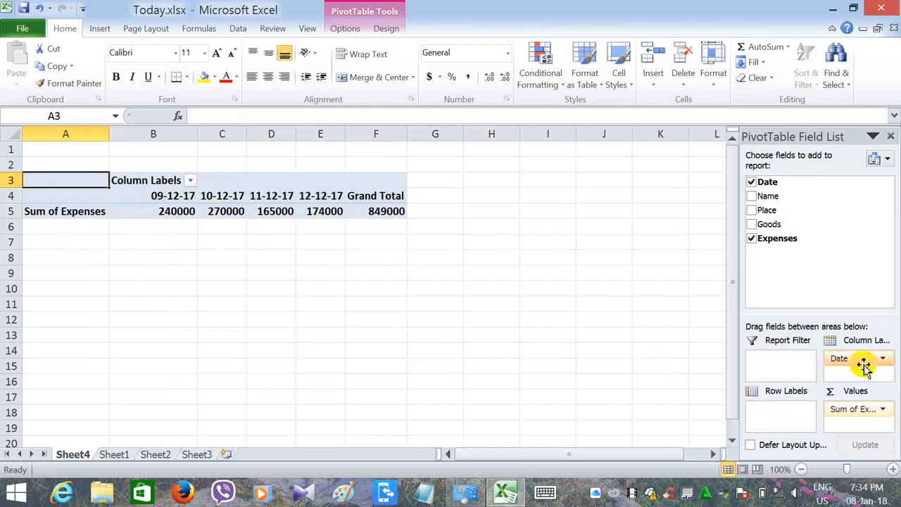
{"action": "left_click_drag", "start_coordinate": [856, 373], "coordinate": [766, 412]}
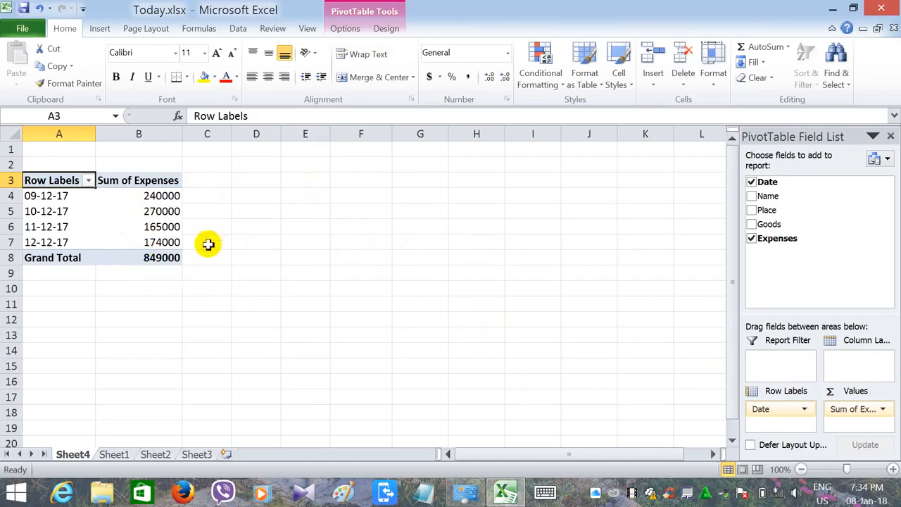
- Show Name as the only row field by adding Name and removing the Date and Expenses fields
{"action": "left_click", "coordinate": [752, 197]}
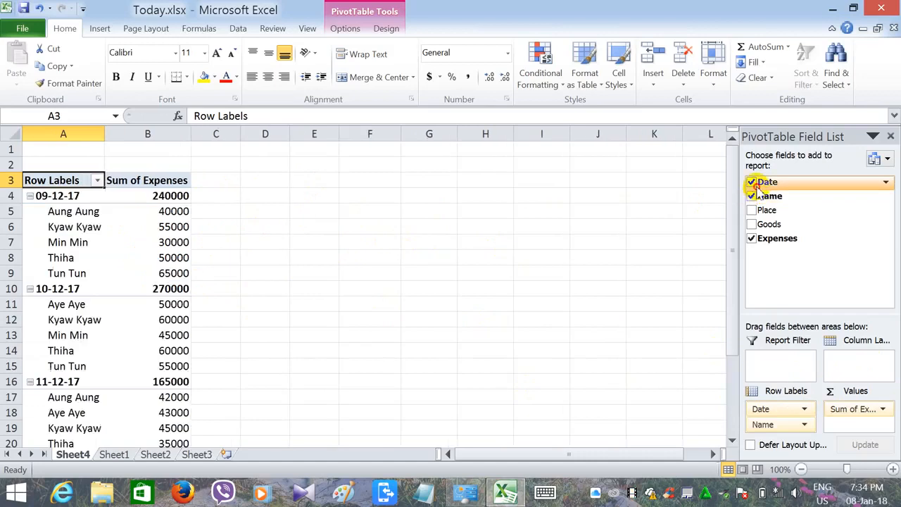
{"action": "left_click", "coordinate": [751, 182]}
{"action": "left_click", "coordinate": [752, 239]}
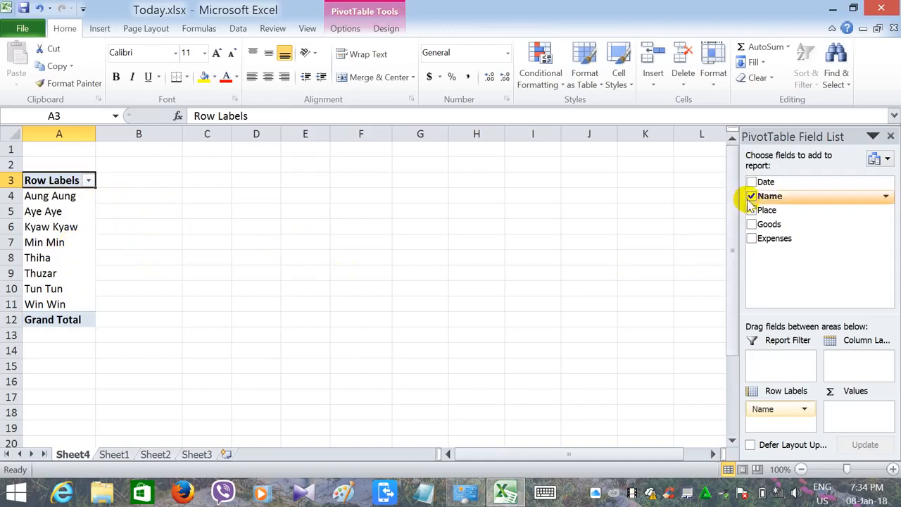
{"action": "left_click", "coordinate": [752, 239]}
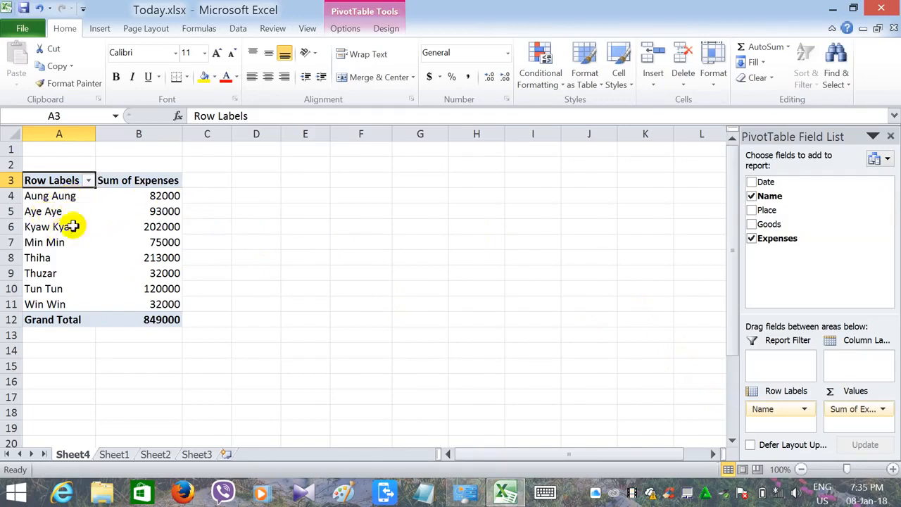
{"action": "left_click", "coordinate": [752, 240]}
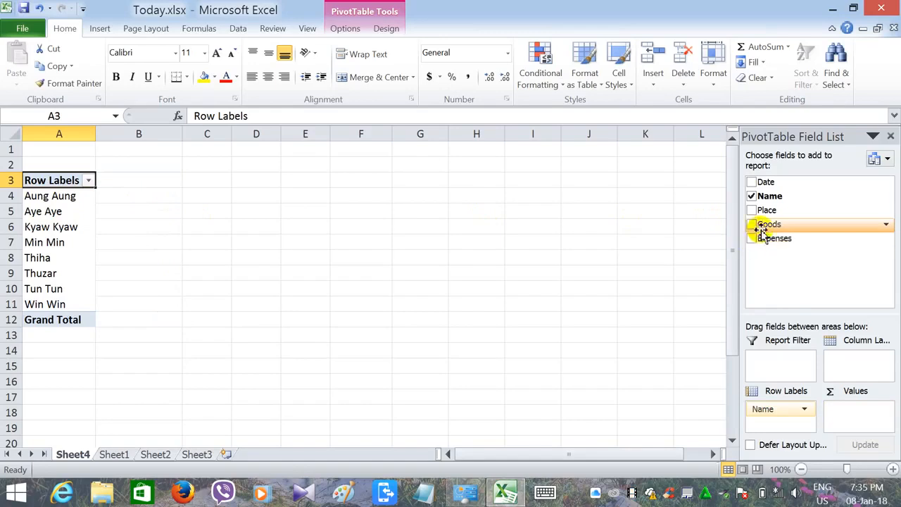
- Add the Goods, Place and Expenses fields to the PivotTable
{"action": "left_click", "coordinate": [751, 224]}
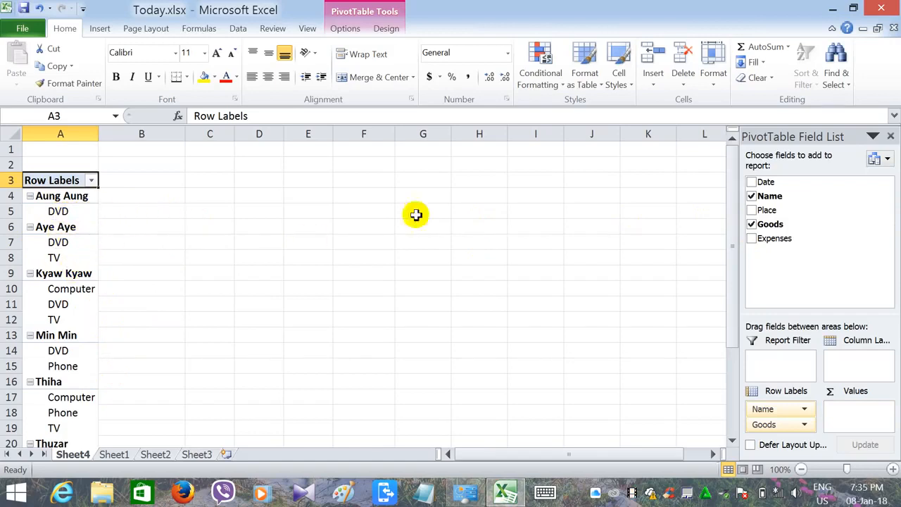
{"action": "left_click", "coordinate": [751, 210]}
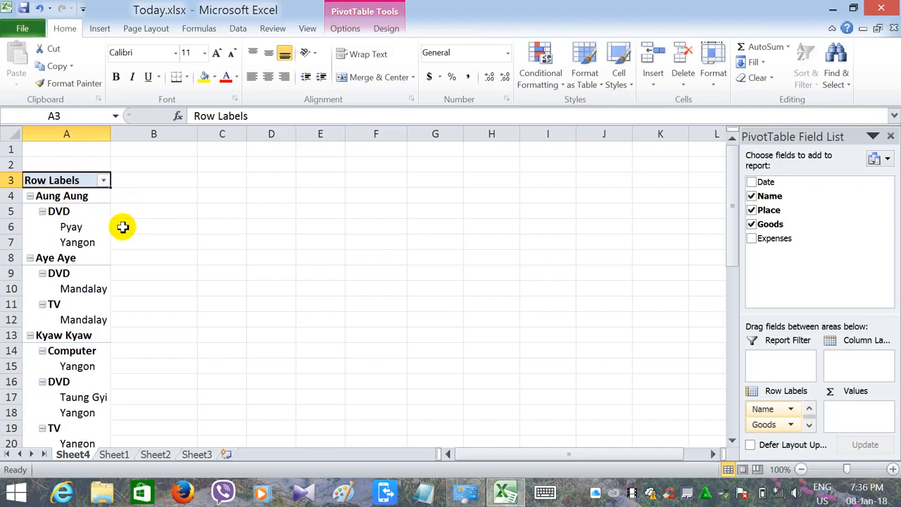
{"action": "left_click", "coordinate": [752, 238]}
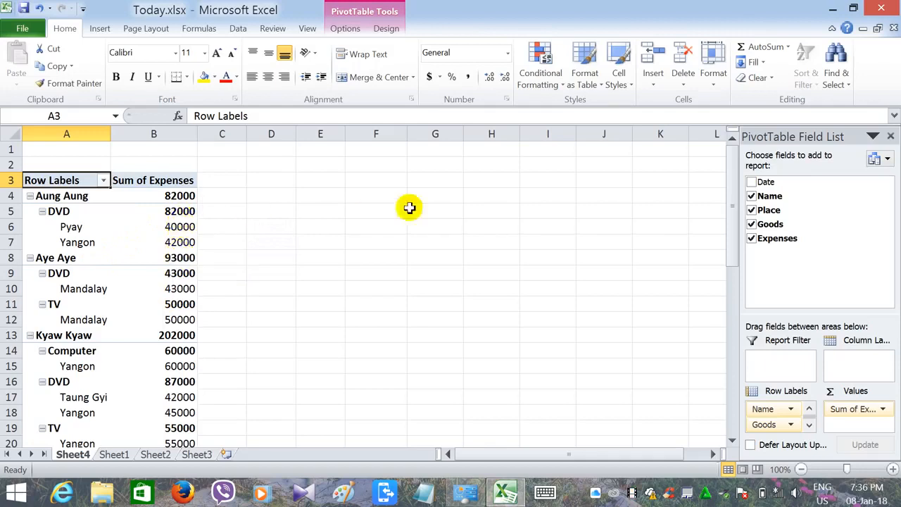
- Toggle the Date field on and off, then remove the Name and Place fields
{"action": "left_click", "coordinate": [752, 183]}
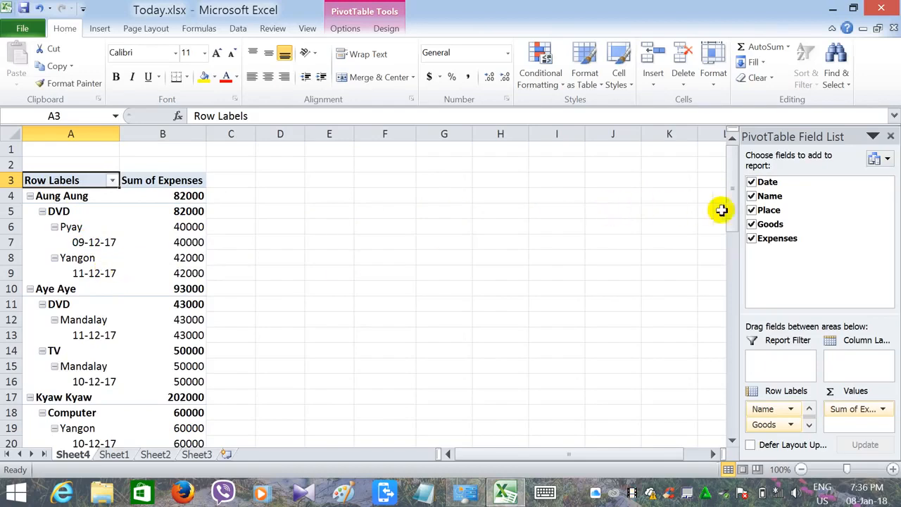
{"action": "left_click", "coordinate": [752, 182]}
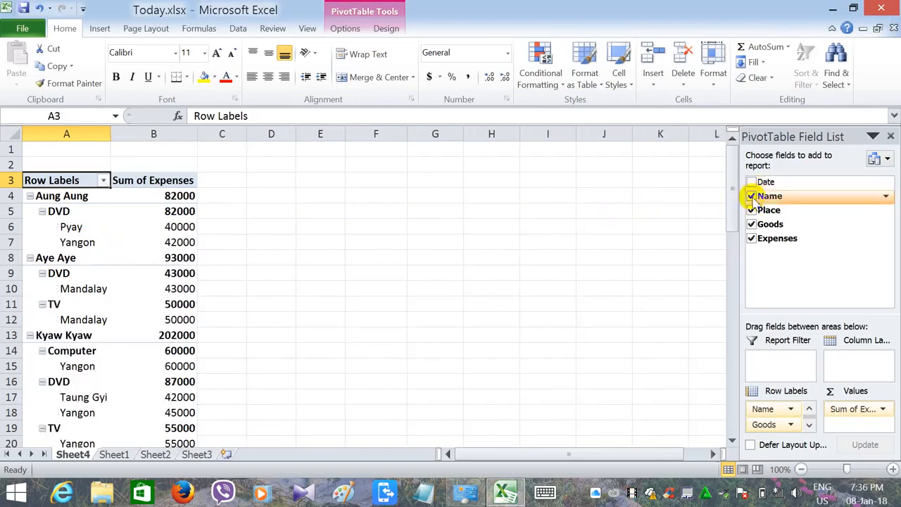
{"action": "left_click", "coordinate": [752, 196]}
{"action": "left_click", "coordinate": [752, 210]}
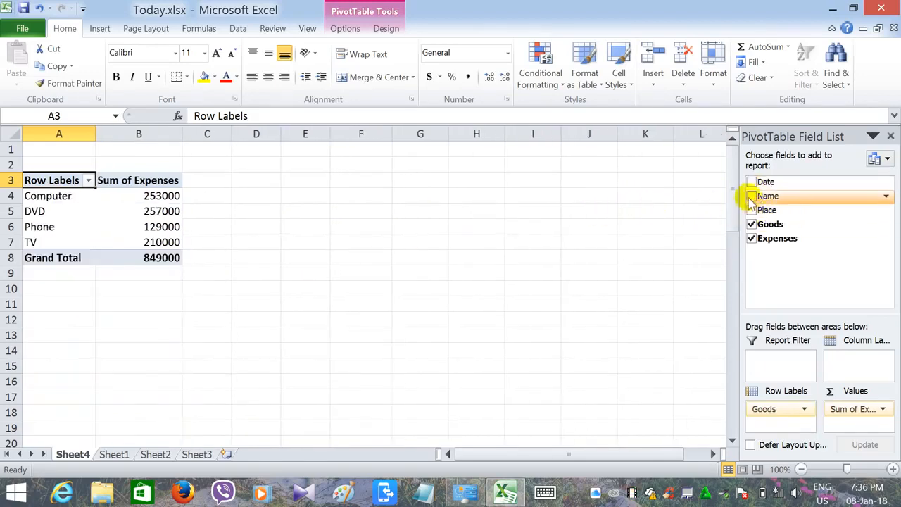
- Add the Name field back under Goods and remove the Expenses field
{"action": "left_click", "coordinate": [752, 196]}
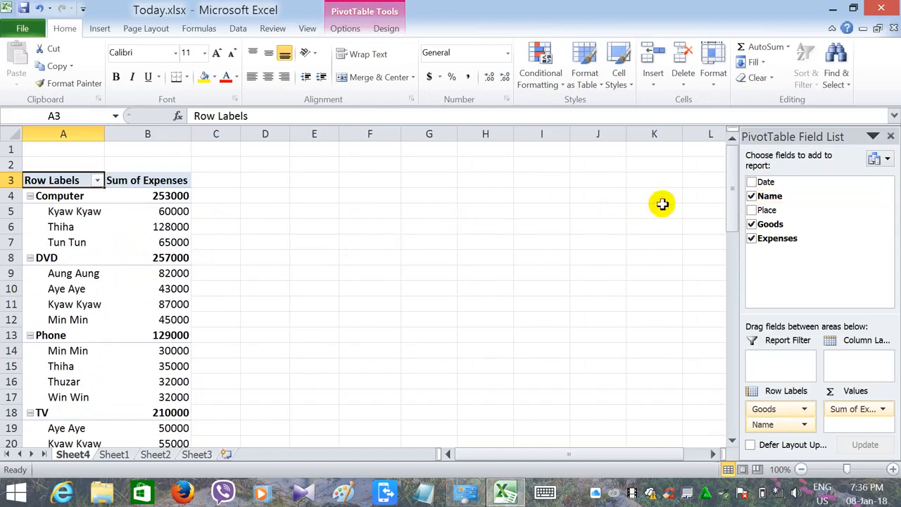
{"action": "left_click", "coordinate": [752, 238]}
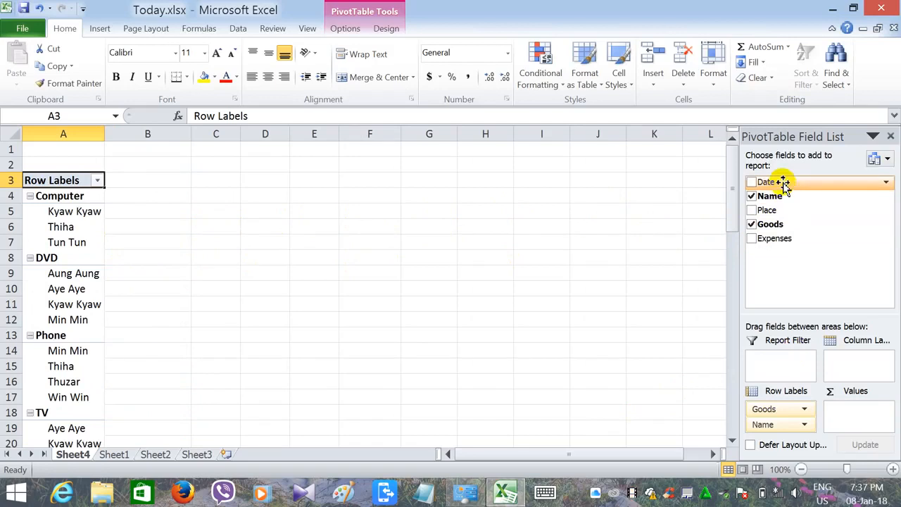
- Move Date to the report filter, filter it to 09-12-17, and add the Place field
{"action": "left_click_drag", "start_coordinate": [783, 182], "coordinate": [767, 359]}
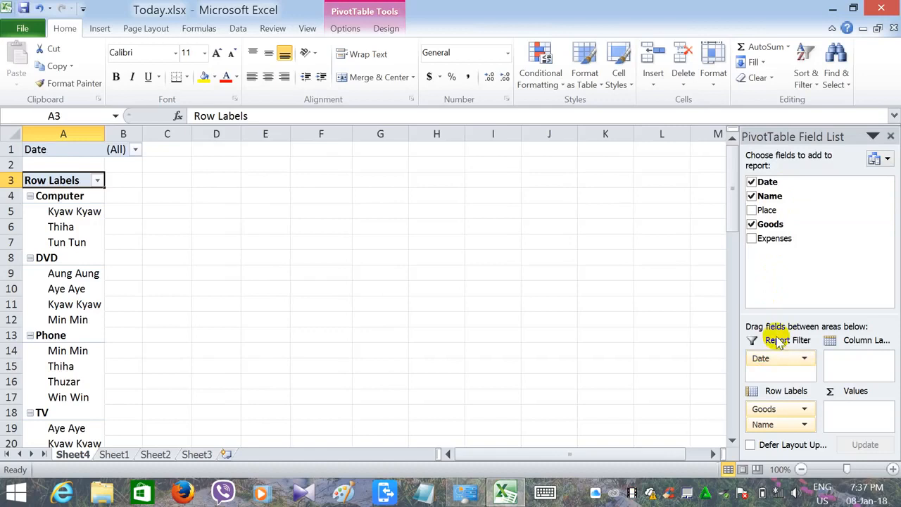
{"action": "left_click", "coordinate": [135, 151]}
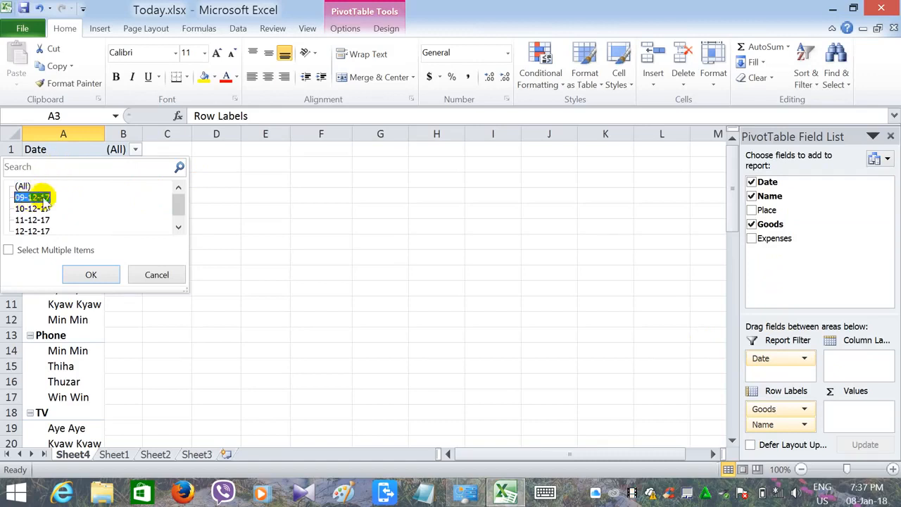
{"action": "left_click", "coordinate": [91, 274]}
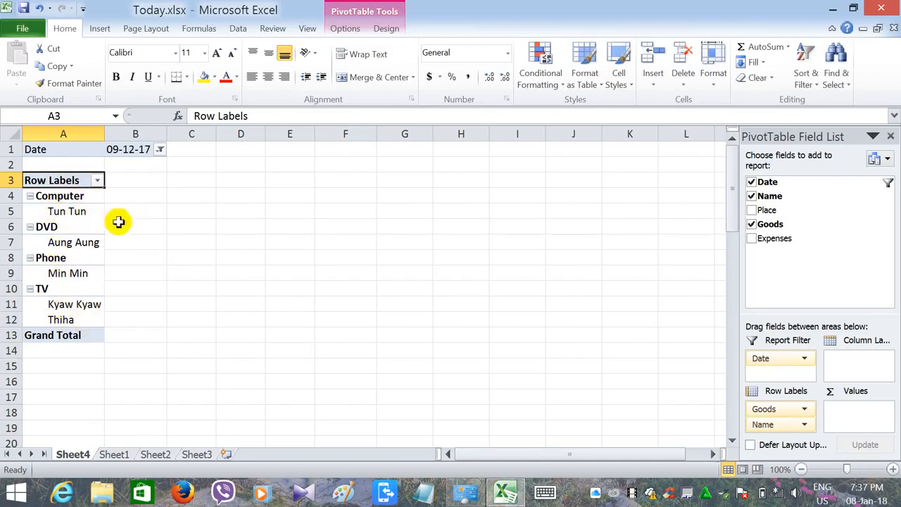
{"action": "left_click", "coordinate": [752, 210]}
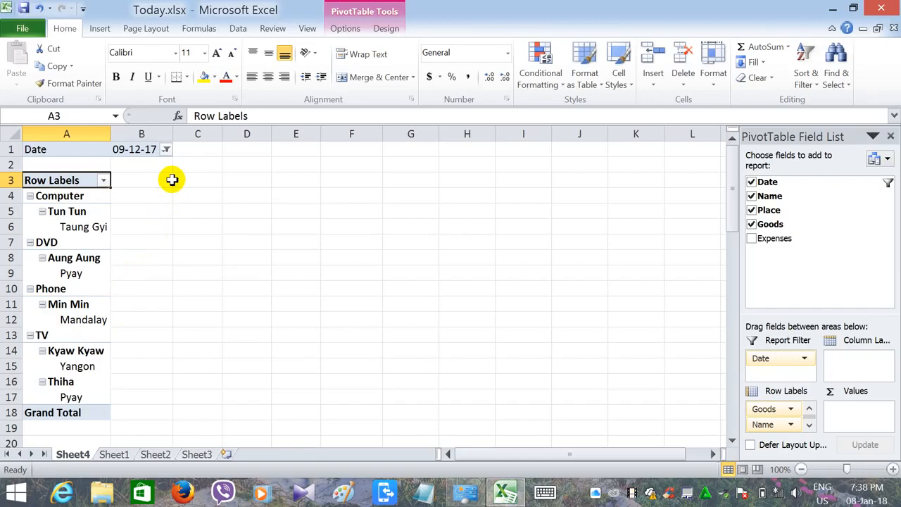
- Insert the picture WTYT.jpg from the Pictures subfolder into Sheet2
{"action": "left_click", "coordinate": [100, 29]}
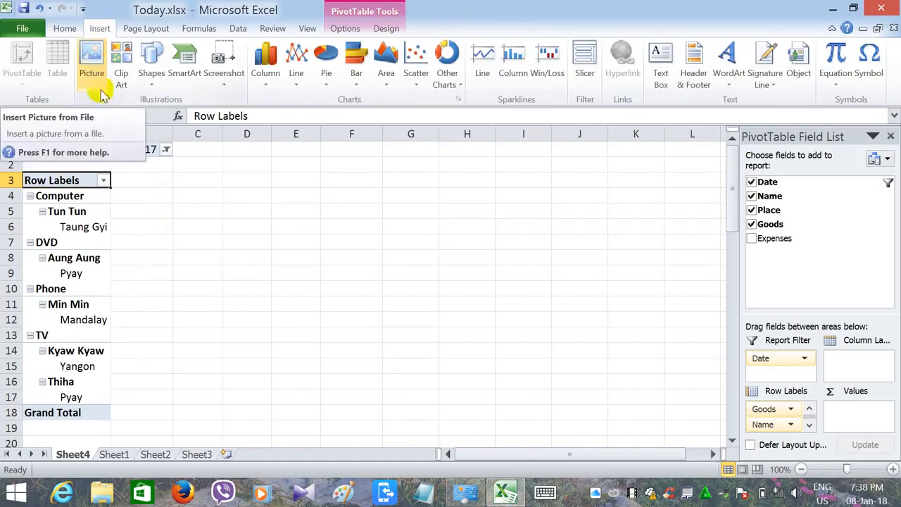
{"action": "left_click", "coordinate": [110, 456]}
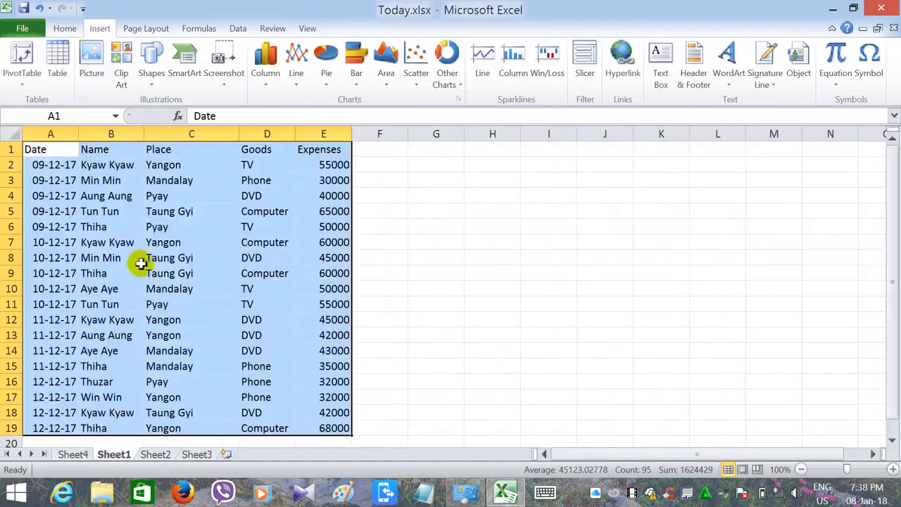
{"action": "left_click", "coordinate": [157, 456]}
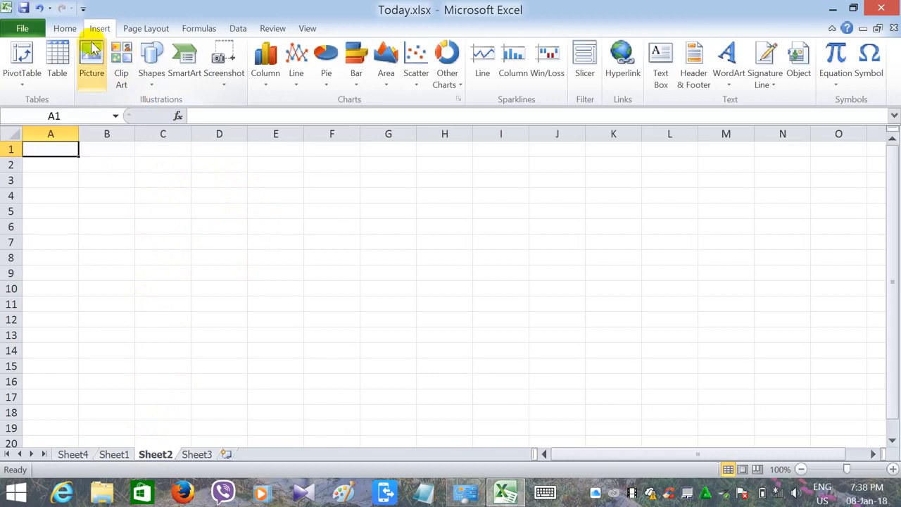
{"action": "left_click", "coordinate": [91, 57]}
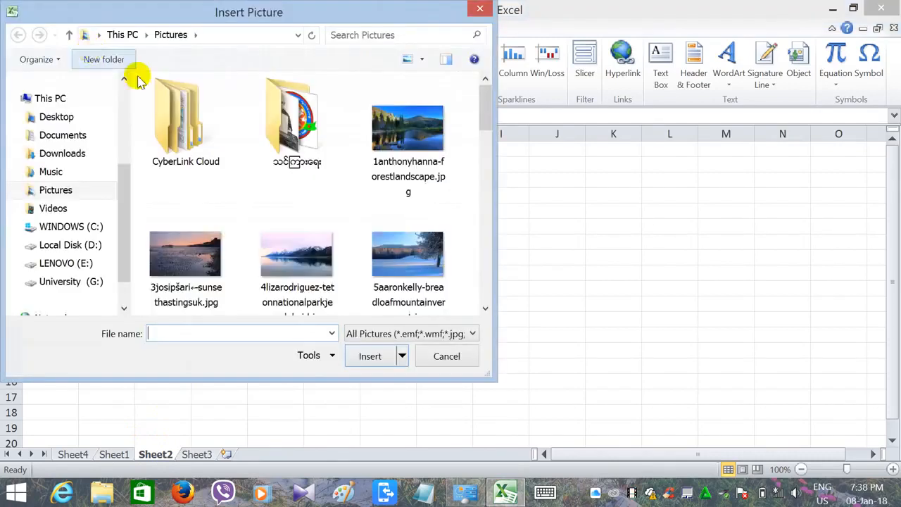
{"action": "left_click_drag", "start_coordinate": [487, 112], "coordinate": [237, 133]}
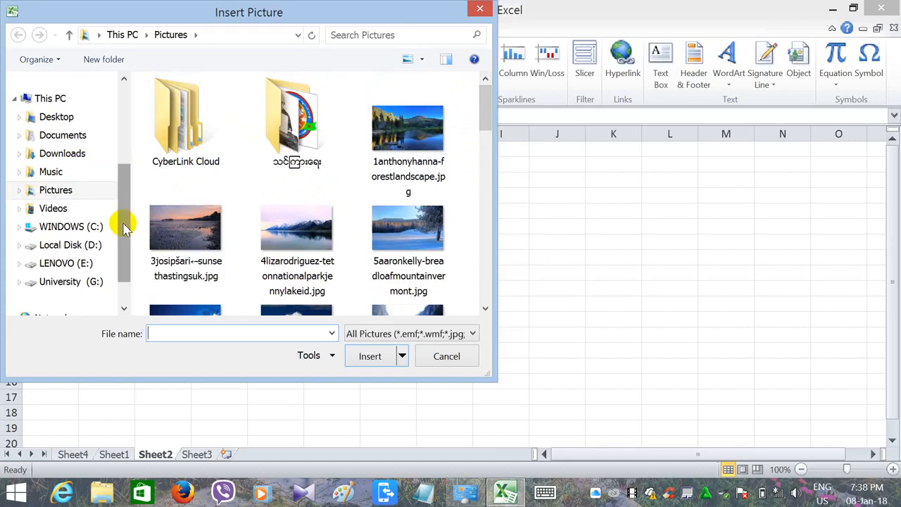
{"action": "mouse_move", "coordinate": [120, 221]}
{"action": "left_mouse_down"}
{"action": "mouse_move", "coordinate": [130, 211]}
{"action": "mouse_move", "coordinate": [115, 252]}
{"action": "mouse_move", "coordinate": [117, 202]}
{"action": "mouse_move", "coordinate": [117, 225]}
{"action": "left_mouse_up"}
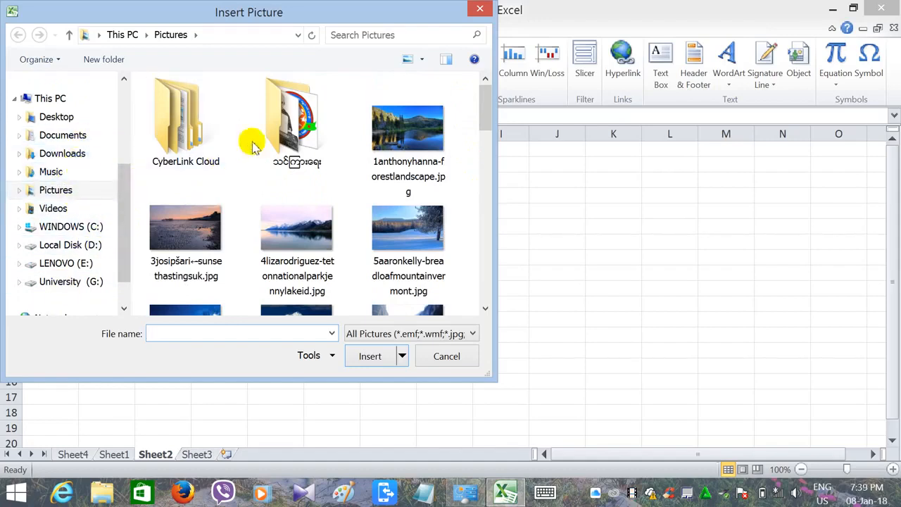
{"action": "double_click", "coordinate": [286, 130]}
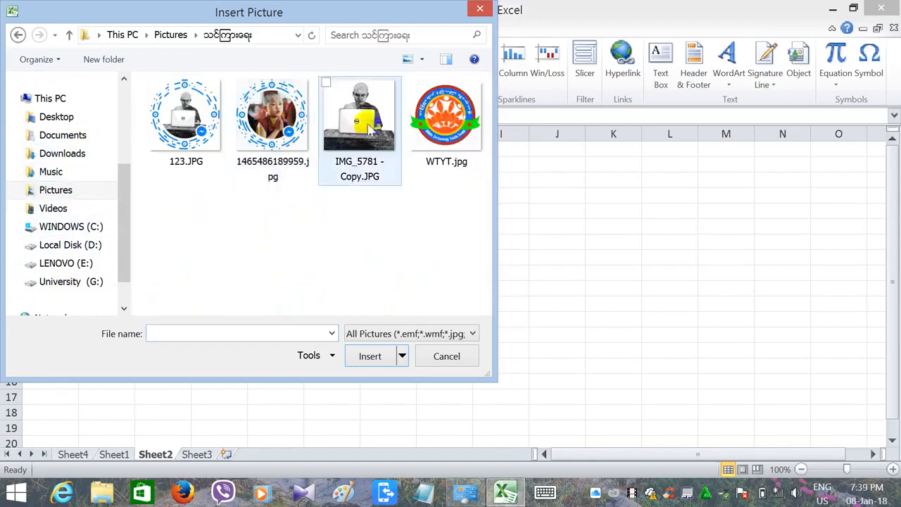
{"action": "left_click", "coordinate": [442, 124]}
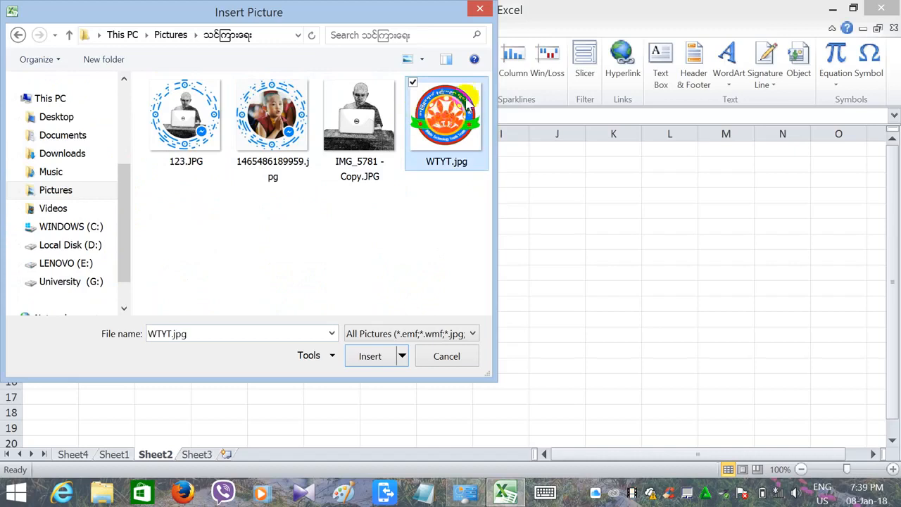
{"action": "left_click", "coordinate": [366, 356]}
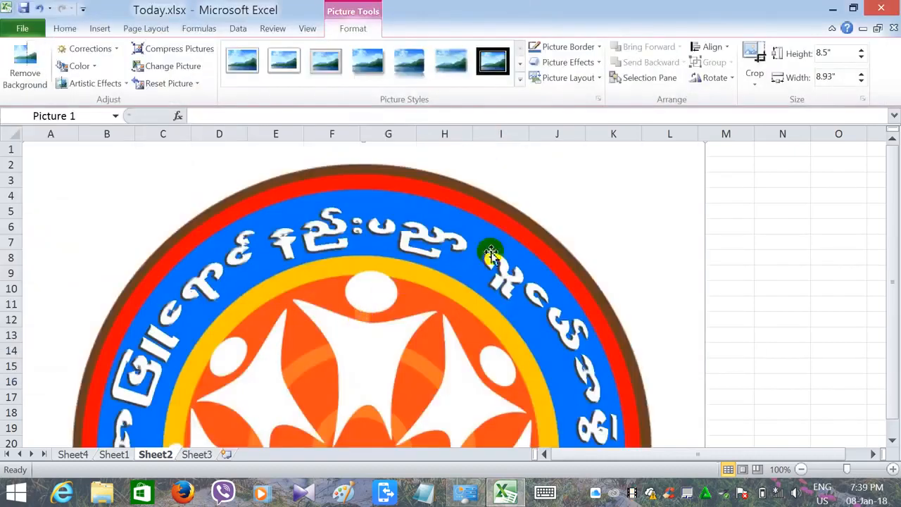
- Shrink the inserted logo to about 4.67 by 4.9 inches and move it across the sheet
{"action": "left_click", "coordinate": [889, 322]}
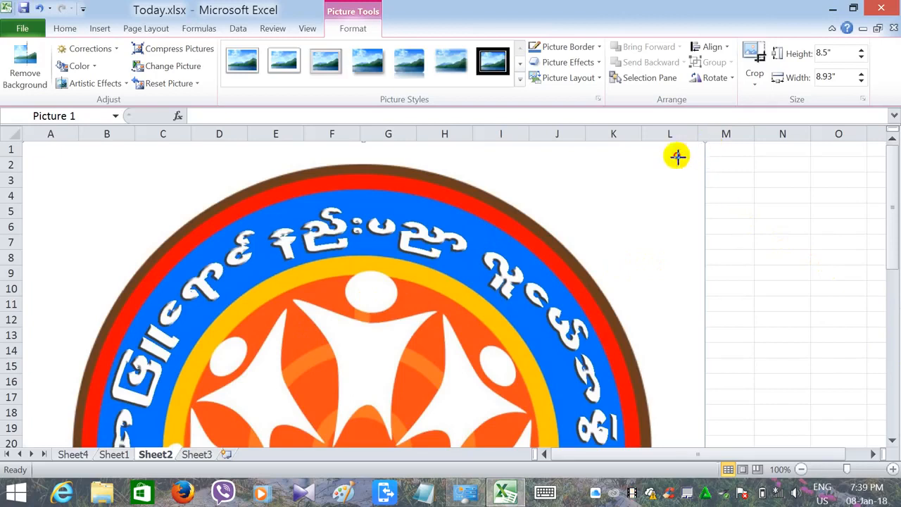
{"action": "left_click_drag", "start_coordinate": [676, 154], "coordinate": [113, 428]}
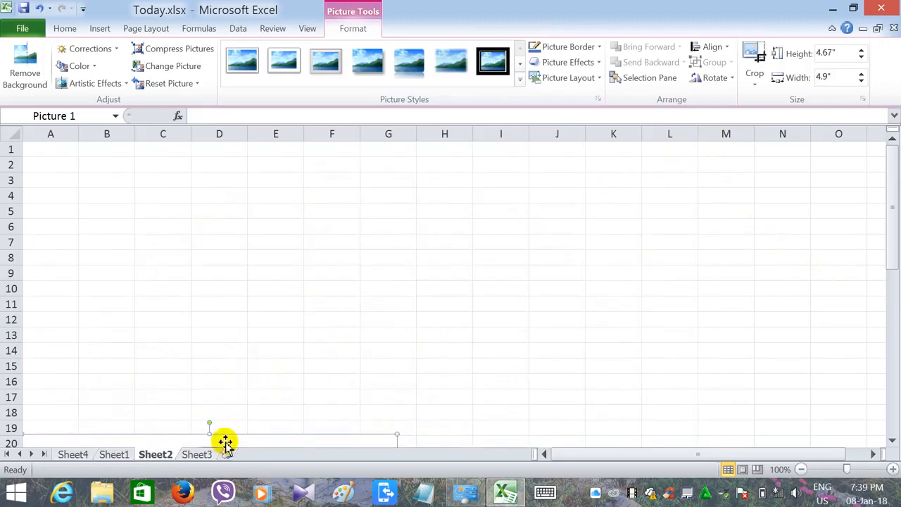
{"action": "left_click_drag", "start_coordinate": [225, 442], "coordinate": [540, 184]}
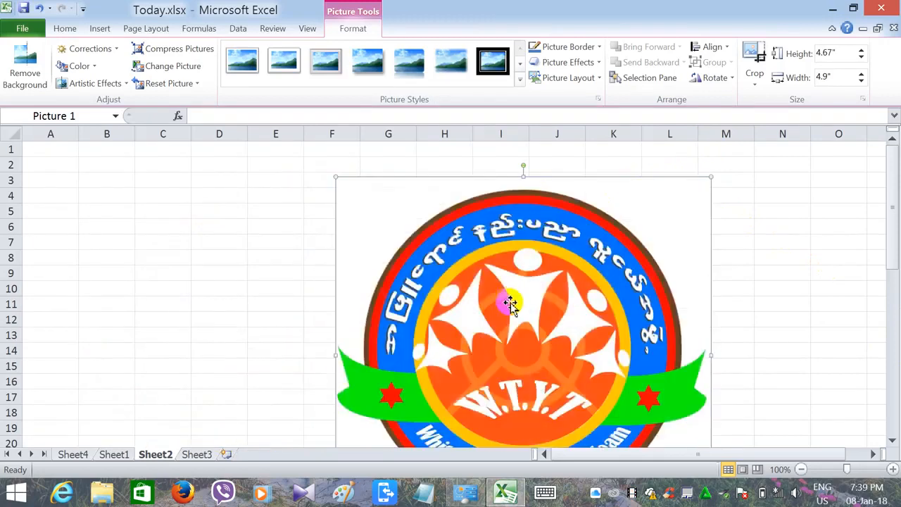
{"action": "left_click_drag", "start_coordinate": [510, 303], "coordinate": [414, 267]}
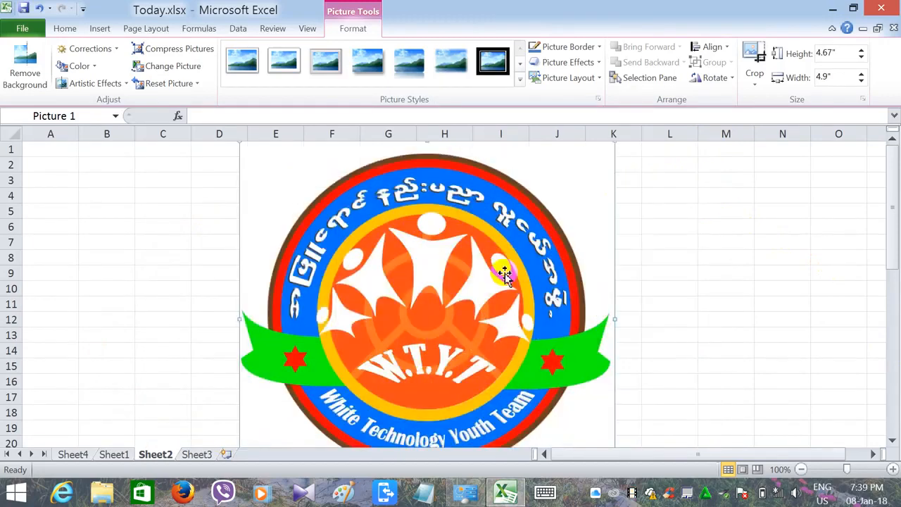
{"action": "left_click_drag", "start_coordinate": [547, 322], "coordinate": [573, 364]}
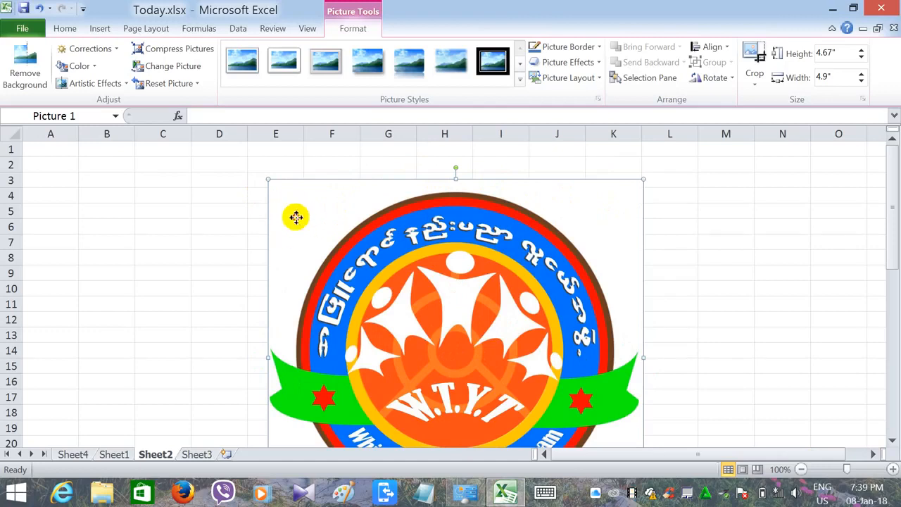
{"action": "left_click_drag", "start_coordinate": [295, 217], "coordinate": [415, 223]}
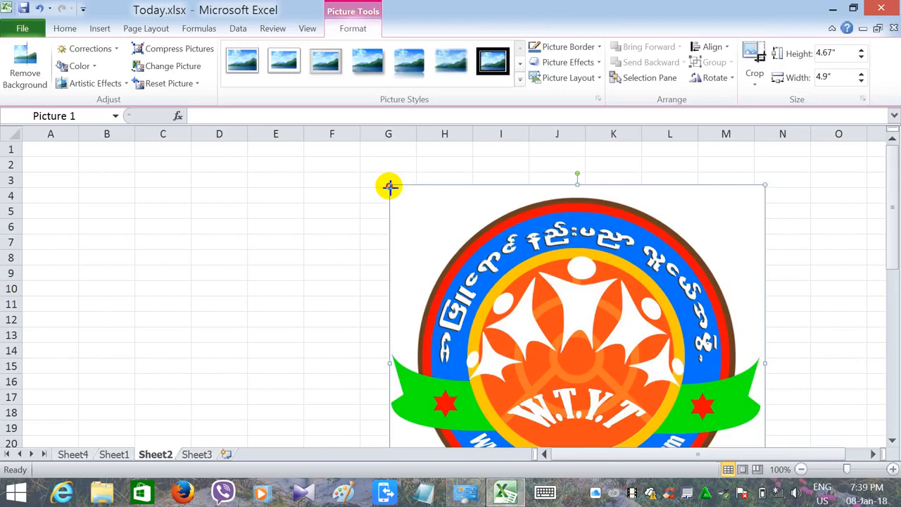
- Shrink the logo to about 2.83 by 2.97 inches and place it at the sheet's top-left corner
{"action": "left_click_drag", "start_coordinate": [389, 186], "coordinate": [561, 398]}
{"action": "left_click_drag", "start_coordinate": [623, 392], "coordinate": [210, 227]}
{"action": "left_click_drag", "start_coordinate": [259, 264], "coordinate": [211, 264]}
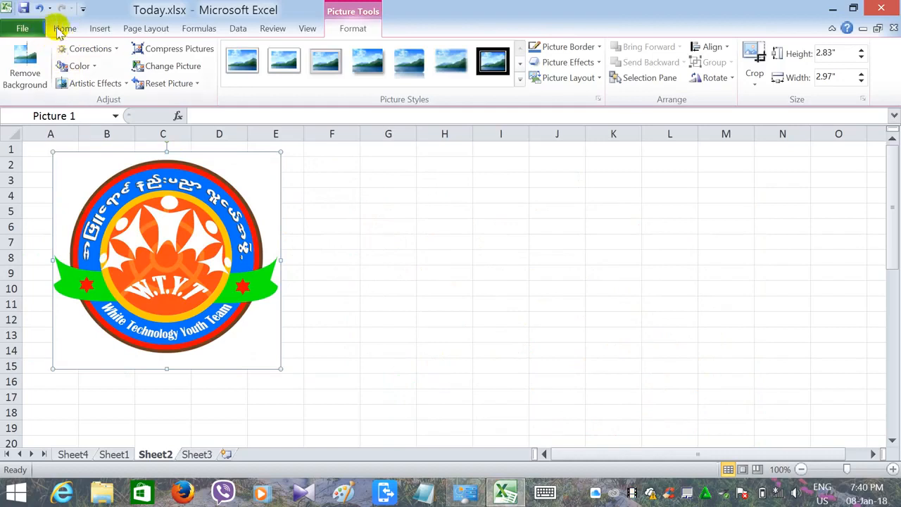
- Shrink the logo further and move it to the middle of the sheet around column I
{"action": "left_click", "coordinate": [101, 27]}
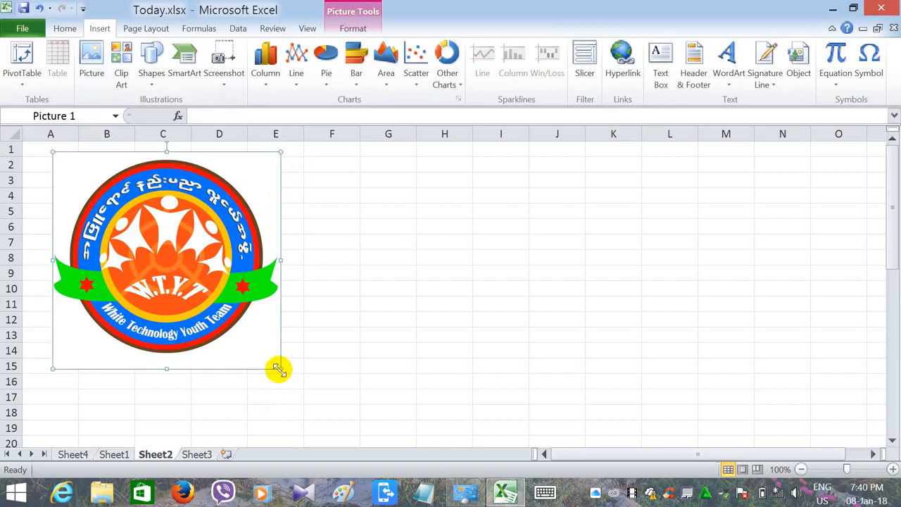
{"action": "left_click_drag", "start_coordinate": [280, 369], "coordinate": [158, 288]}
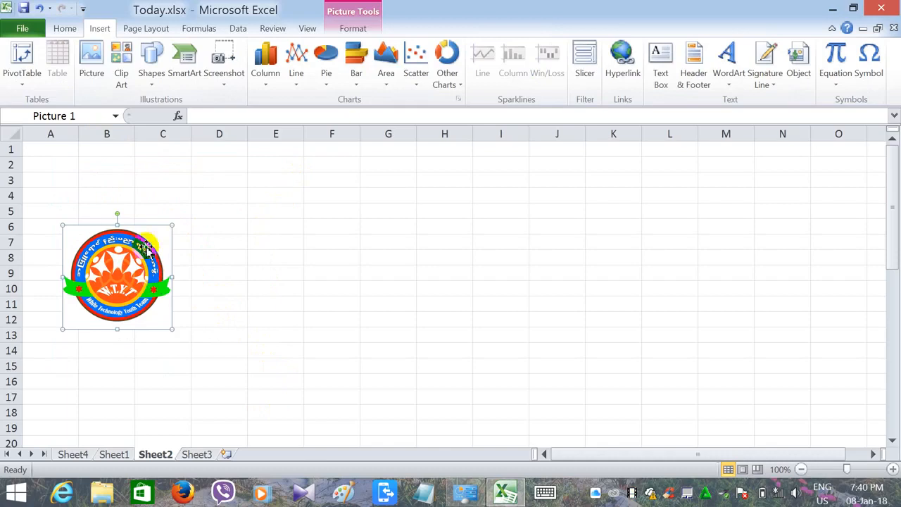
{"action": "left_click_drag", "start_coordinate": [120, 254], "coordinate": [481, 283]}
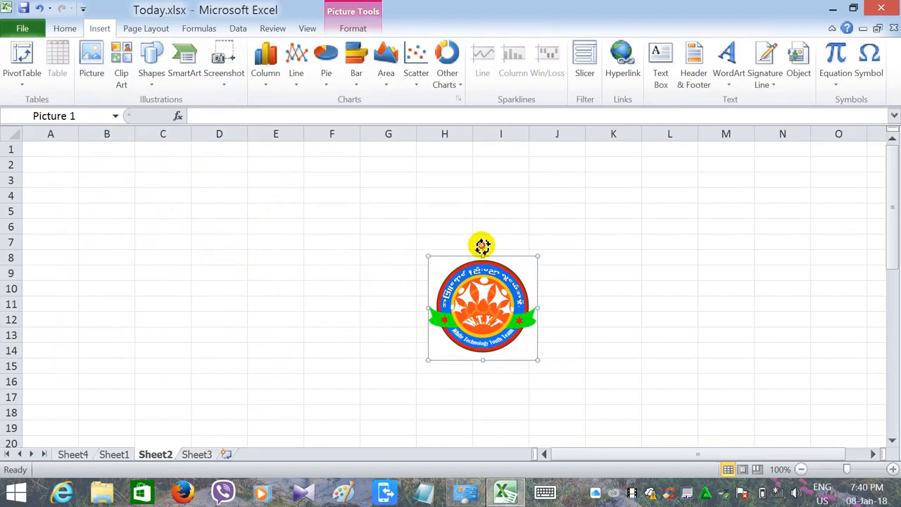
- Rotate the logo slightly and move it back to the top-left corner near cell A2
{"action": "left_click_drag", "start_coordinate": [490, 245], "coordinate": [527, 360]}
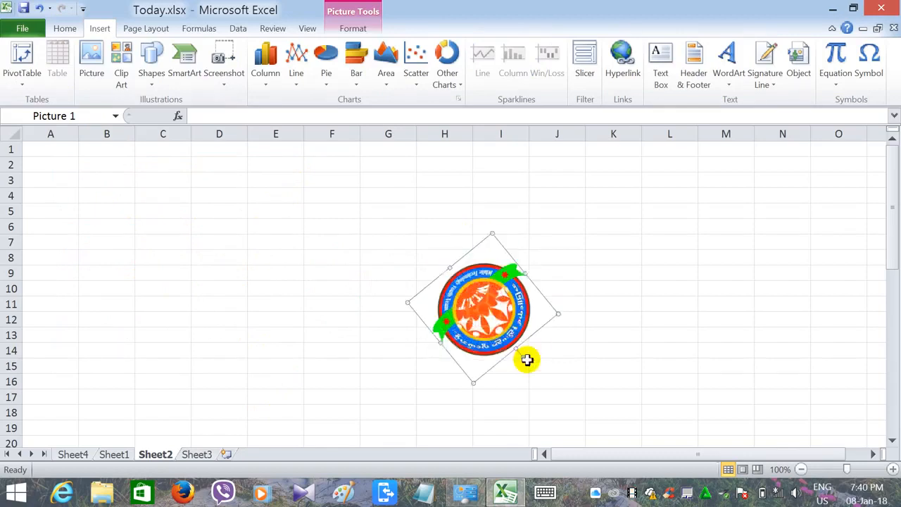
{"action": "left_click", "coordinate": [528, 361]}
{"action": "left_click", "coordinate": [518, 350]}
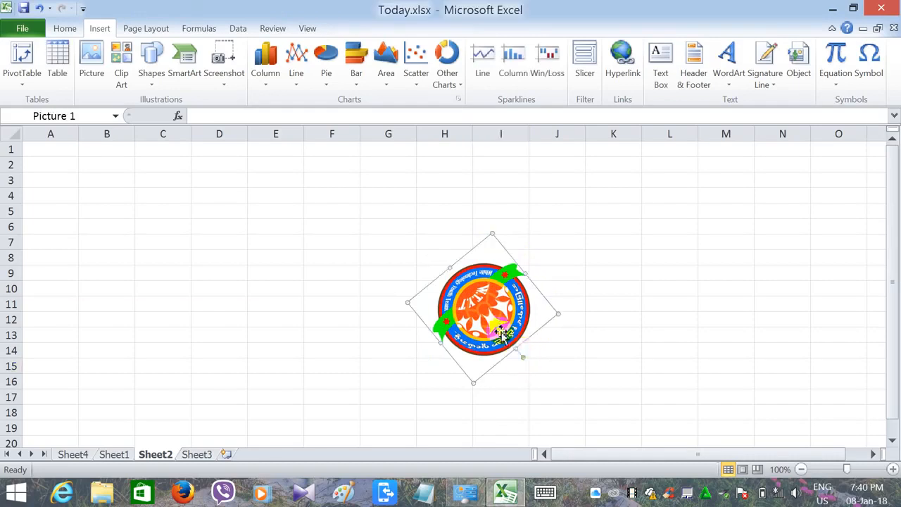
{"action": "left_click_drag", "start_coordinate": [525, 358], "coordinate": [469, 218]}
{"action": "left_click_drag", "start_coordinate": [497, 317], "coordinate": [96, 217]}
{"action": "left_click", "coordinate": [218, 290]}
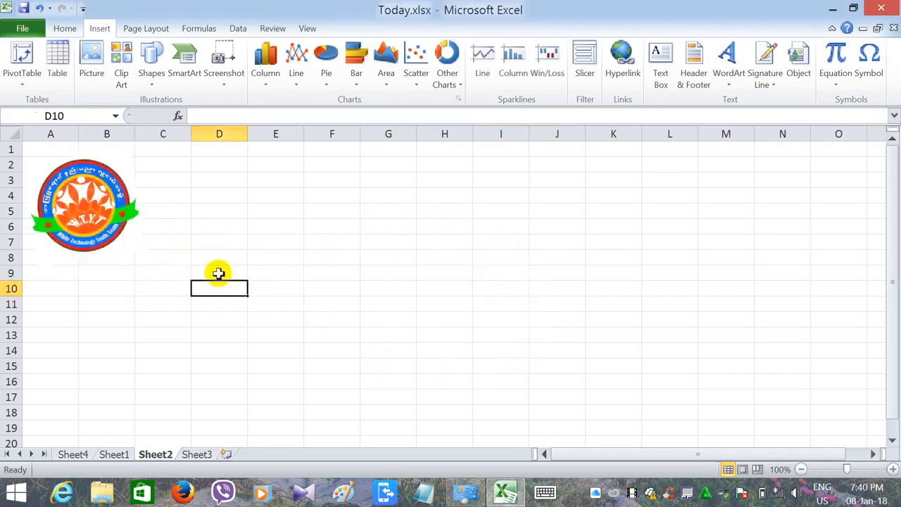
- Open Clip Art, search all media types, and insert the doctor clip art into the sheet
{"action": "left_click", "coordinate": [121, 74]}
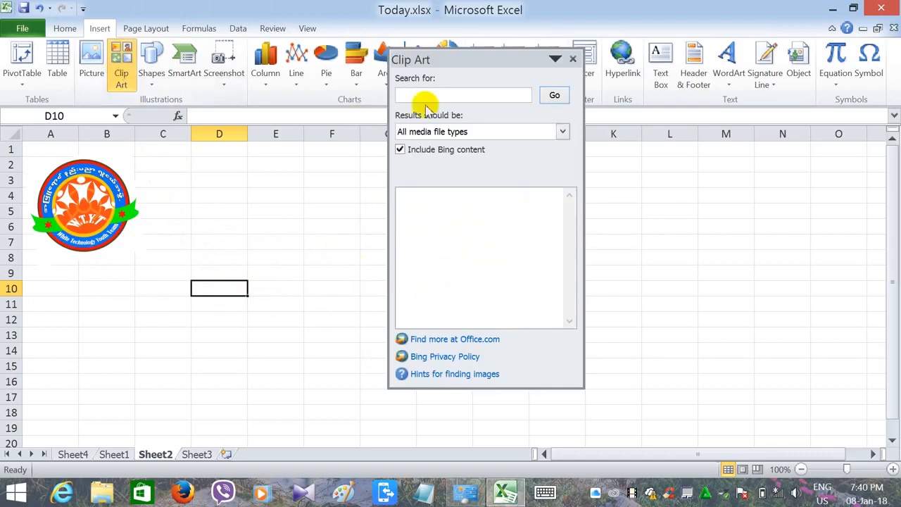
{"action": "left_click", "coordinate": [566, 132]}
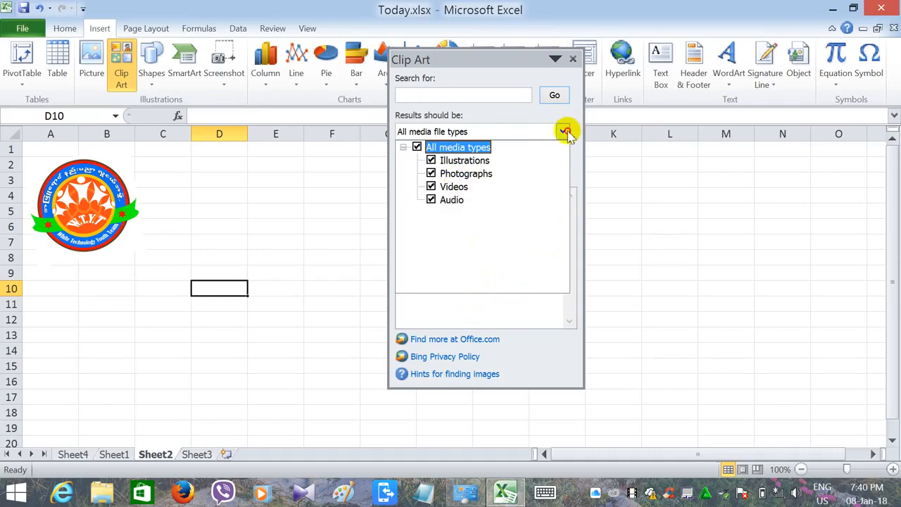
{"action": "left_click", "coordinate": [565, 132]}
{"action": "left_click", "coordinate": [554, 96]}
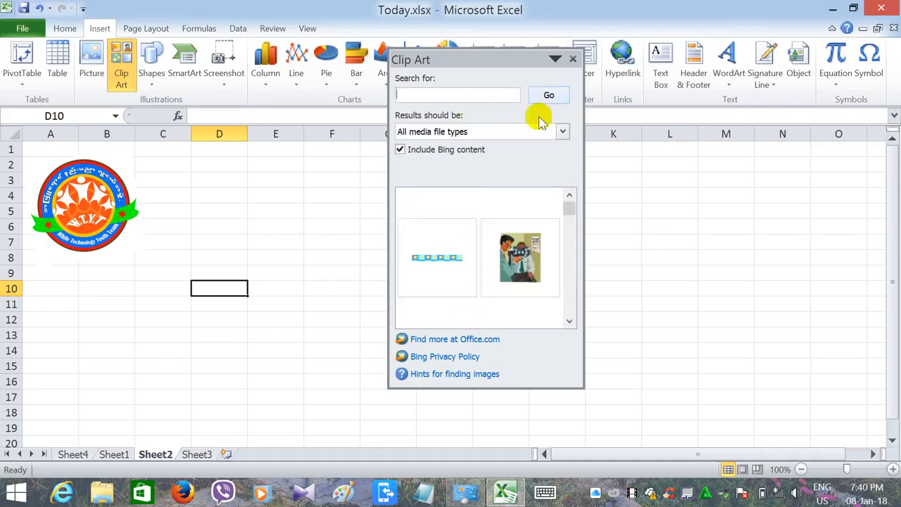
{"action": "left_click_drag", "start_coordinate": [570, 206], "coordinate": [578, 224]}
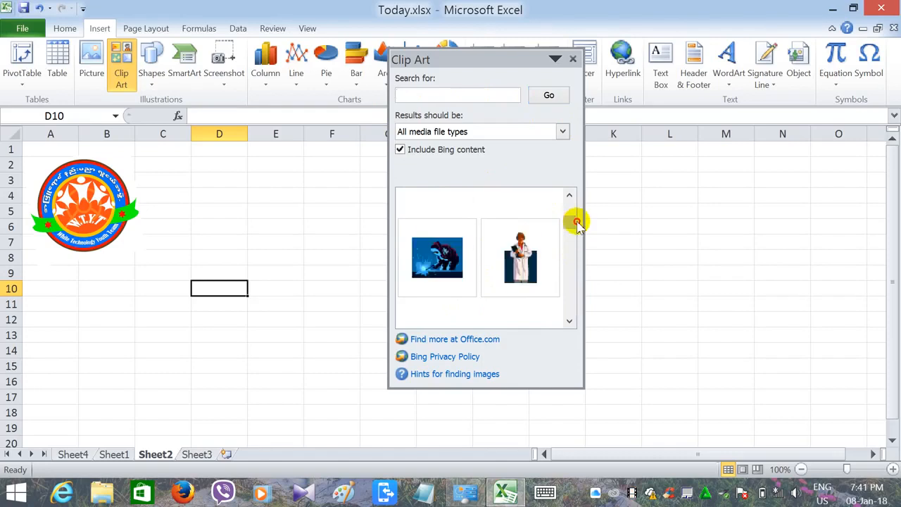
{"action": "left_click", "coordinate": [519, 261]}
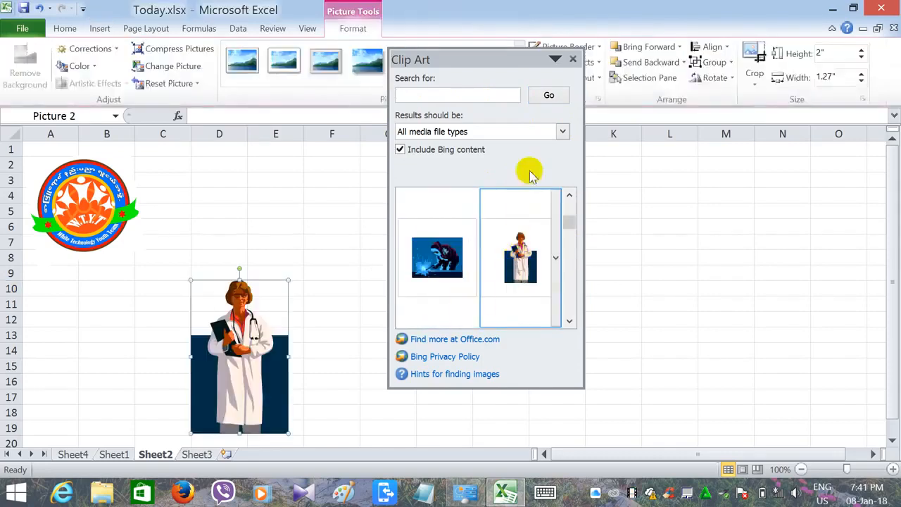
{"action": "left_click", "coordinate": [572, 62]}
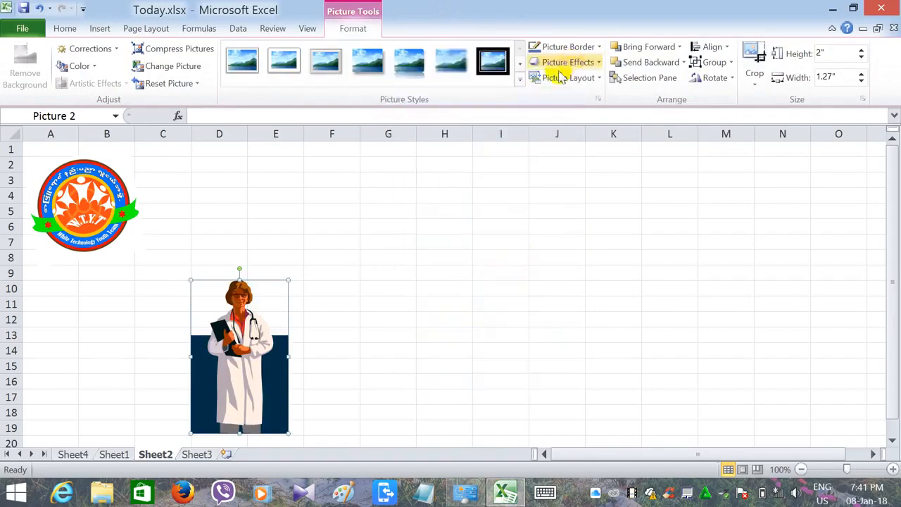
- Reposition and resize the doctor clip art so it spans roughly columns B to E, rows 4 to 16
{"action": "left_click_drag", "start_coordinate": [217, 344], "coordinate": [367, 245]}
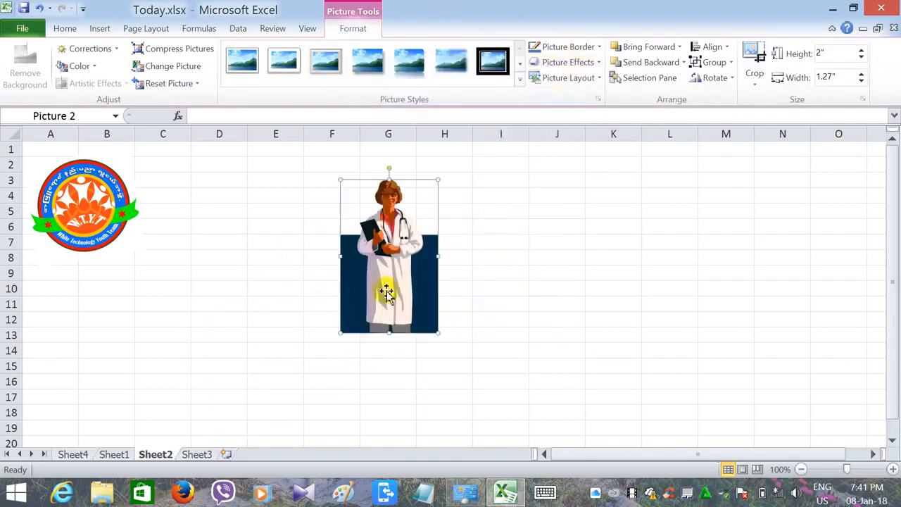
{"action": "left_click_drag", "start_coordinate": [413, 312], "coordinate": [296, 289]}
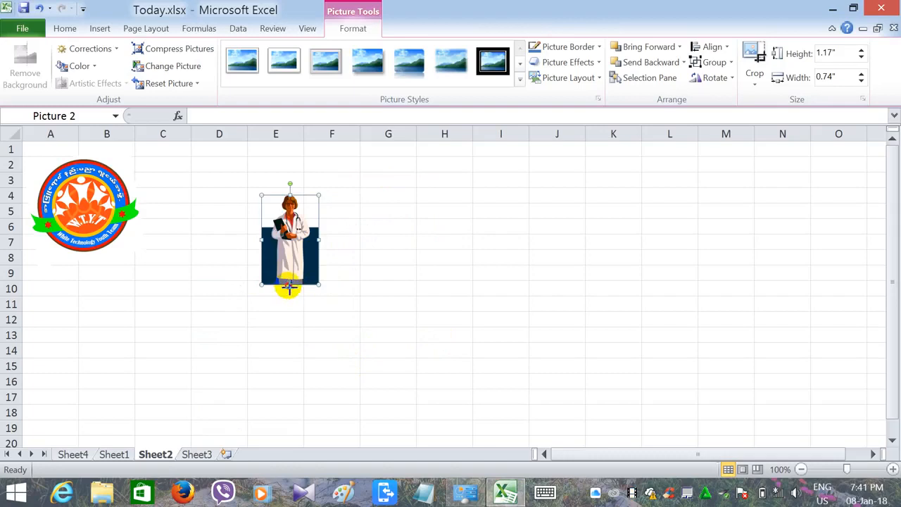
{"action": "left_click_drag", "start_coordinate": [288, 287], "coordinate": [285, 381]}
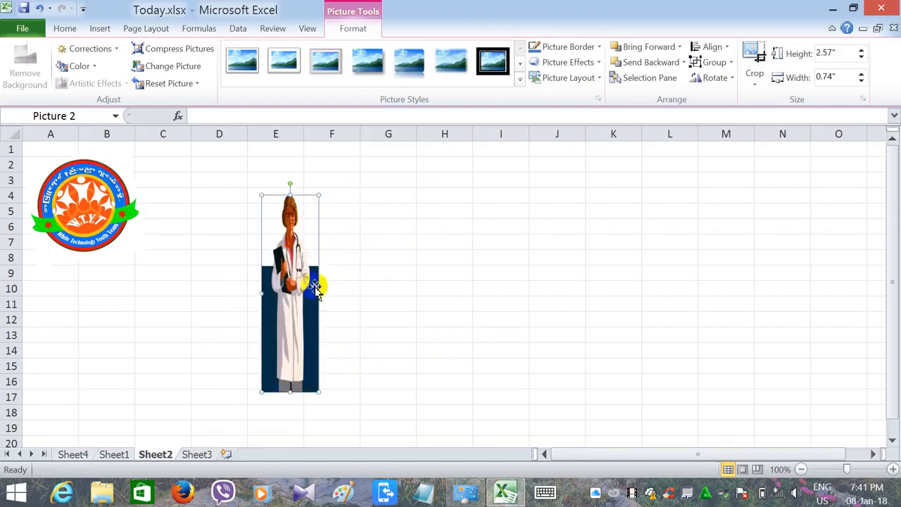
{"action": "left_click_drag", "start_coordinate": [321, 293], "coordinate": [429, 296]}
{"action": "left_click_drag", "start_coordinate": [388, 324], "coordinate": [233, 324]}
- Arrange the doctor picture at the sheet's top-left corner with the logo placed beside it in columns D to F
{"action": "left_click_drag", "start_coordinate": [79, 222], "coordinate": [359, 228]}
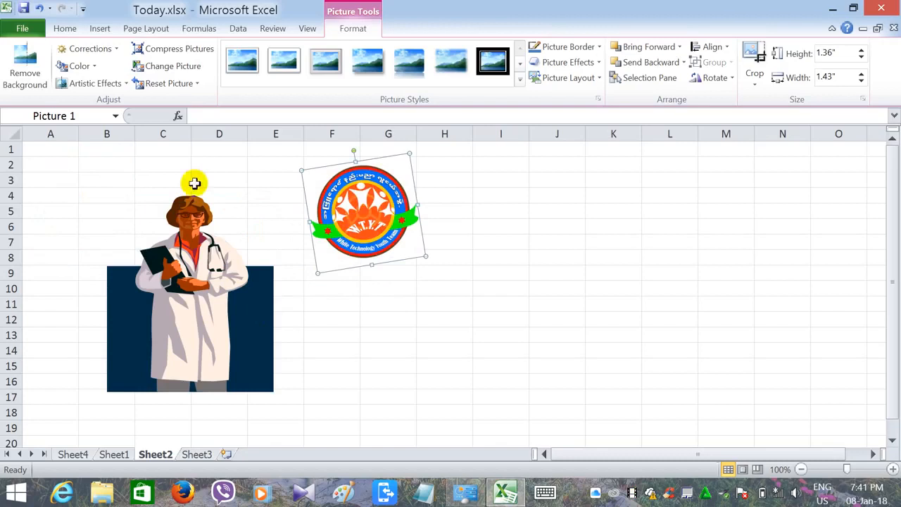
{"action": "left_click", "coordinate": [102, 32]}
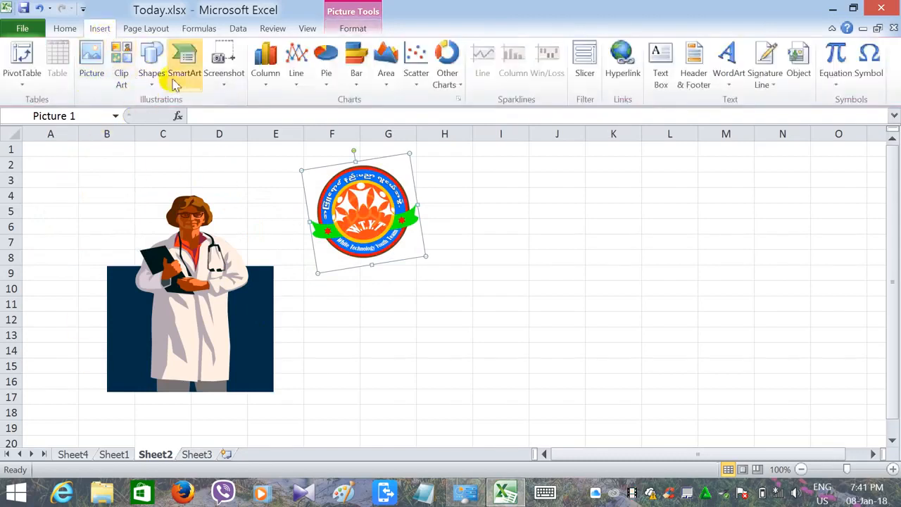
{"action": "left_click", "coordinate": [183, 301]}
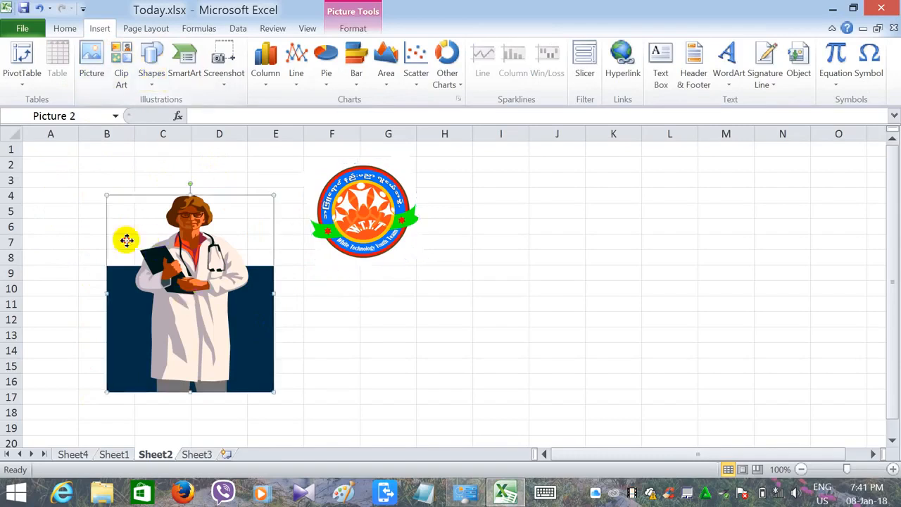
{"action": "left_click_drag", "start_coordinate": [125, 238], "coordinate": [52, 182]}
{"action": "left_click_drag", "start_coordinate": [354, 219], "coordinate": [253, 222]}
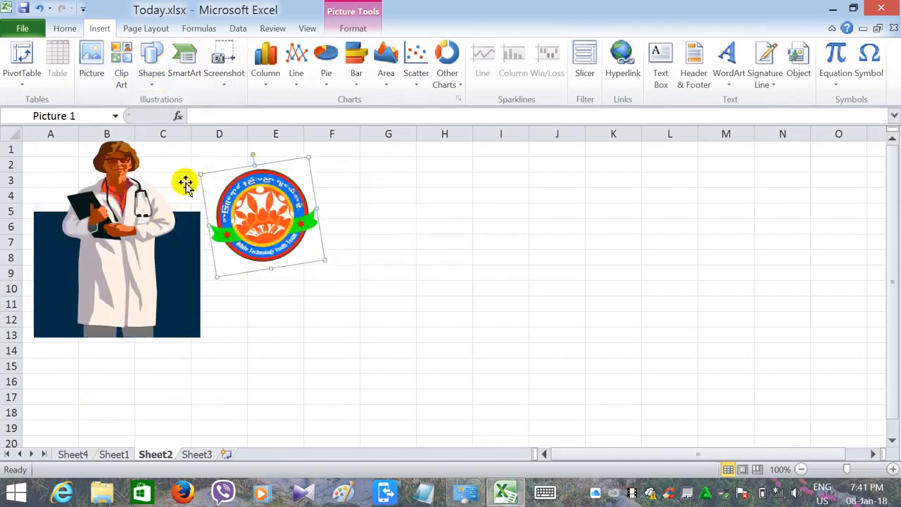
{"action": "left_click", "coordinate": [149, 80]}
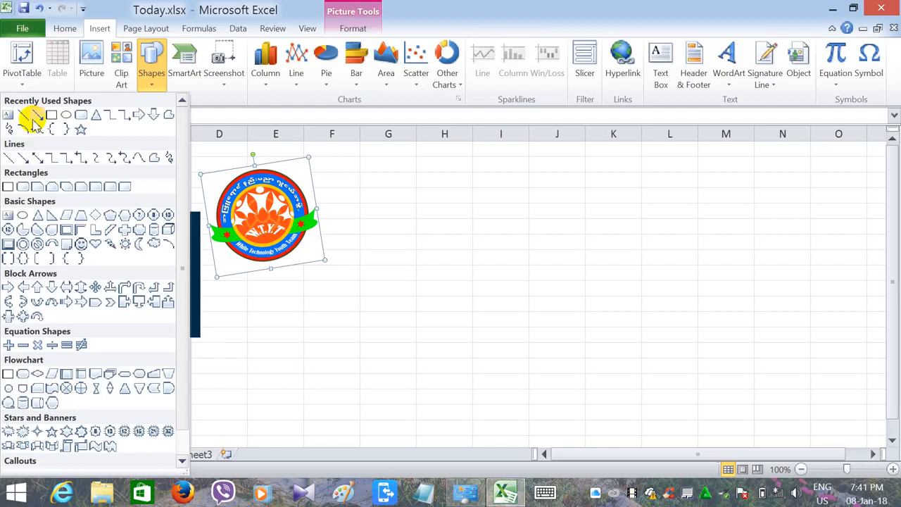
{"action": "left_click", "coordinate": [81, 155]}
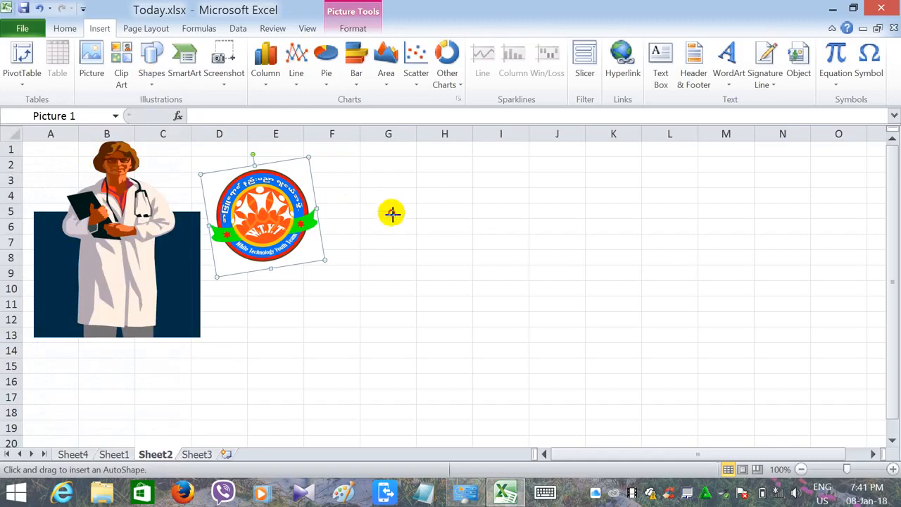
{"action": "left_click_drag", "start_coordinate": [387, 204], "coordinate": [533, 336]}
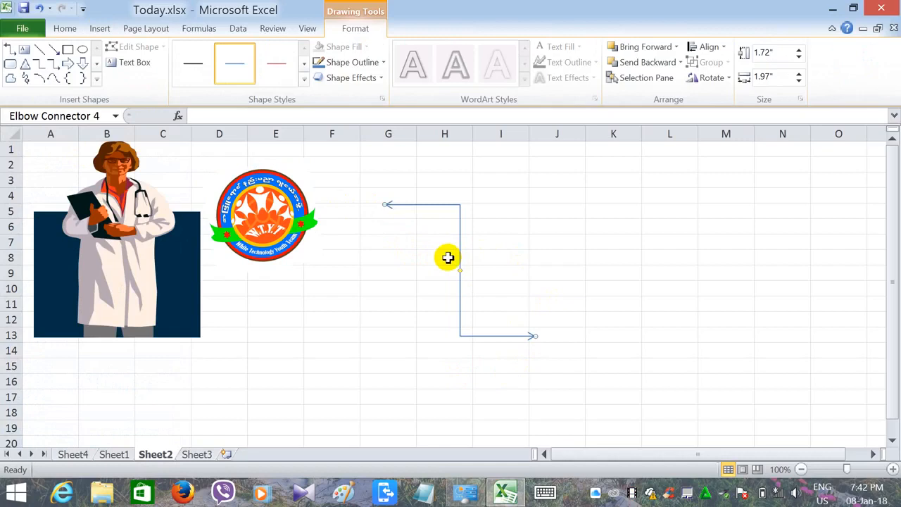
{"action": "key", "text": "Delete"}
{"action": "left_click", "coordinate": [100, 30]}
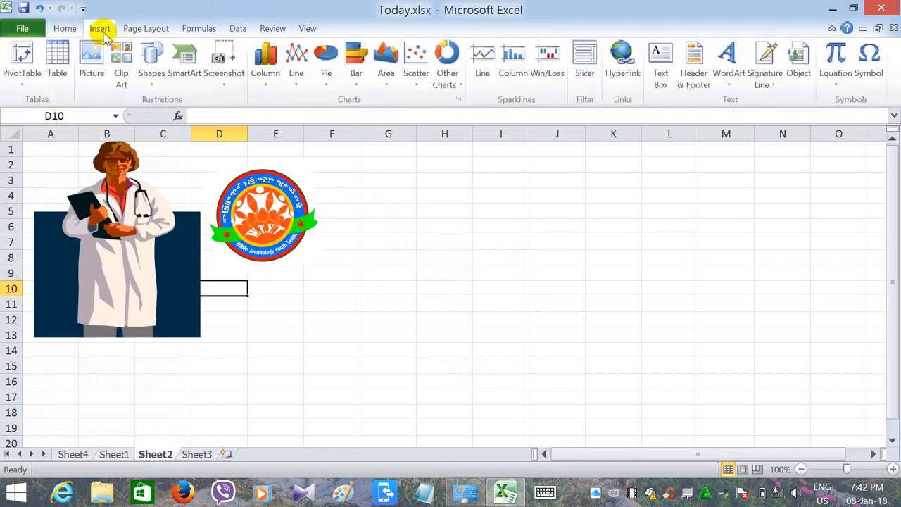
{"action": "left_click", "coordinate": [150, 67]}
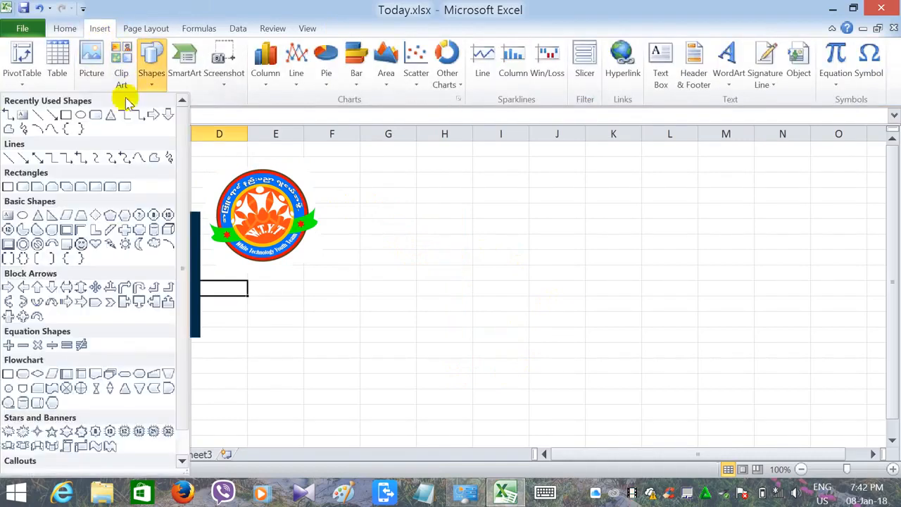
{"action": "left_click", "coordinate": [78, 117]}
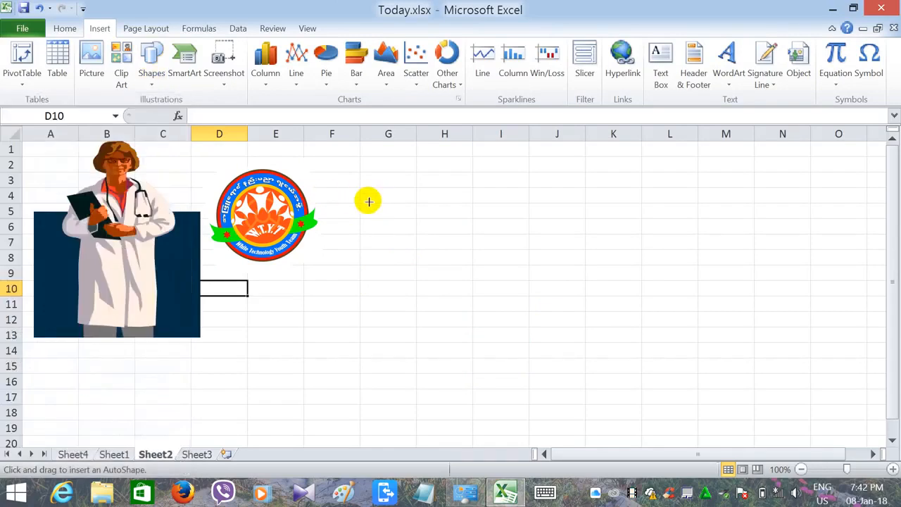
{"action": "mouse_move", "coordinate": [369, 210]}
{"action": "left_mouse_down"}
{"action": "mouse_move", "coordinate": [529, 385]}
{"action": "mouse_move", "coordinate": [548, 388]}
{"action": "left_mouse_up"}
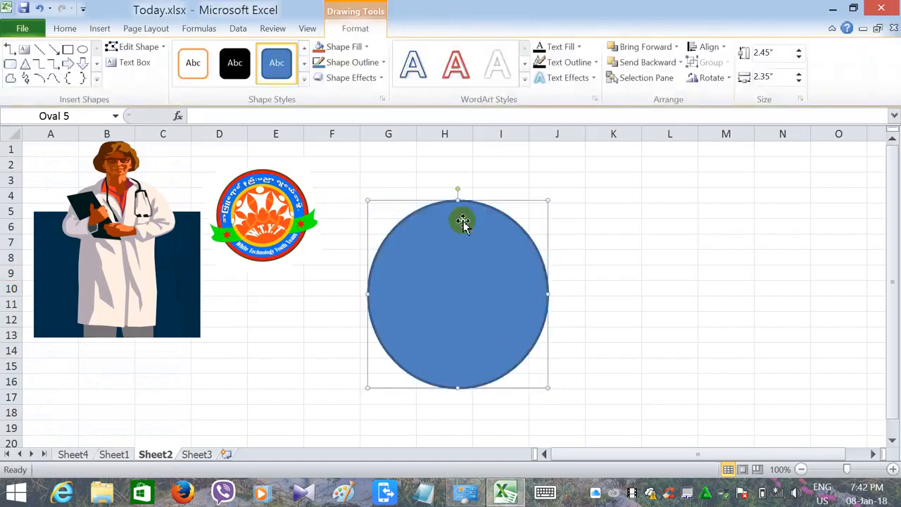
{"action": "key", "text": "Delete"}
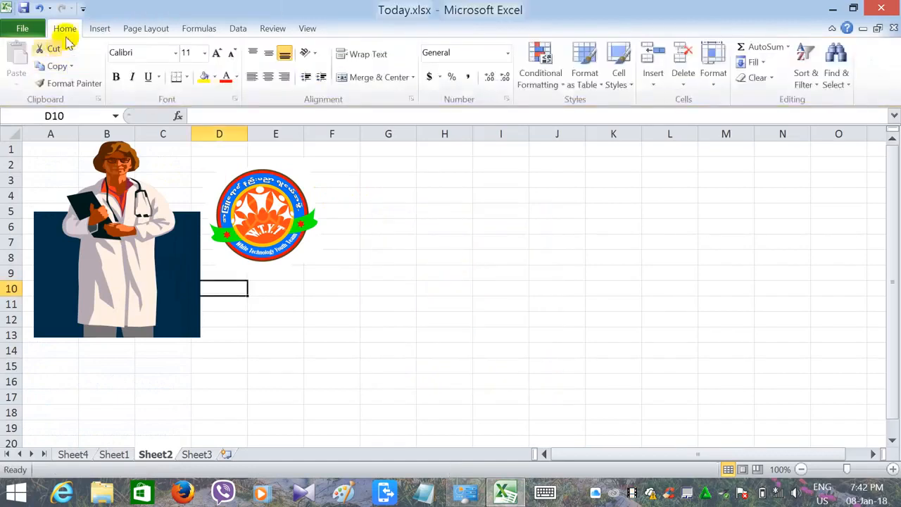
- Draw a rounded rectangle labelled Excel, about 2.89 by 1.3 inches, spanning roughly columns H to L, rows 7 to 13
{"action": "left_click", "coordinate": [99, 28]}
{"action": "left_click", "coordinate": [146, 62]}
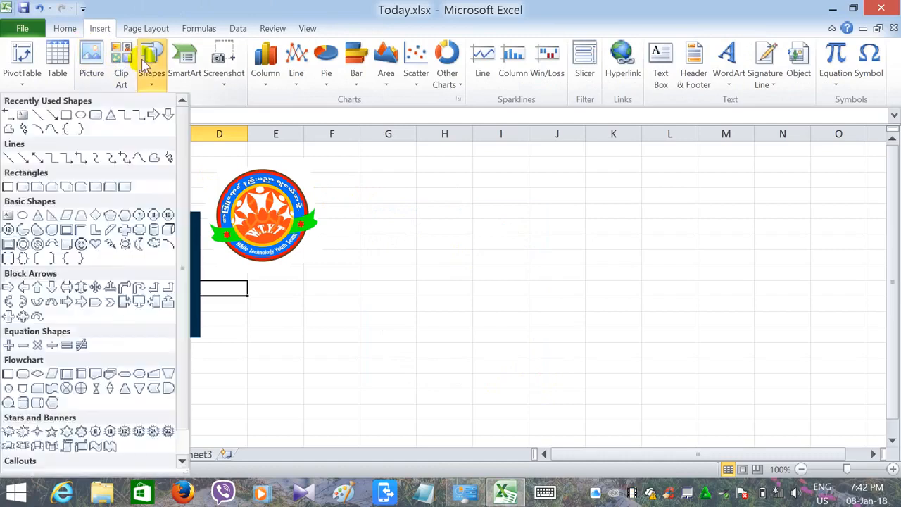
{"action": "left_click", "coordinate": [95, 116]}
{"action": "mouse_move", "coordinate": [460, 243]}
{"action": "left_mouse_down"}
{"action": "mouse_move", "coordinate": [680, 326]}
{"action": "mouse_move", "coordinate": [682, 343]}
{"action": "left_mouse_up"}
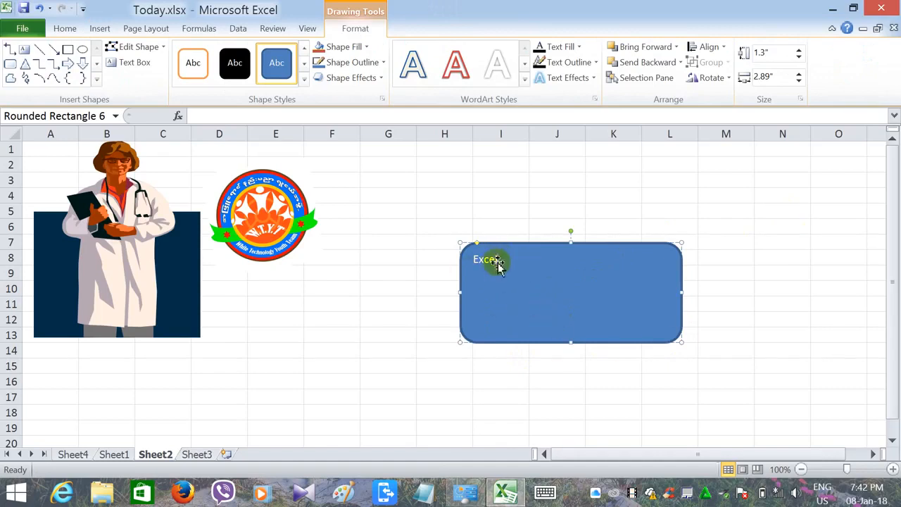
{"action": "left_click_drag", "start_coordinate": [499, 258], "coordinate": [481, 260]}
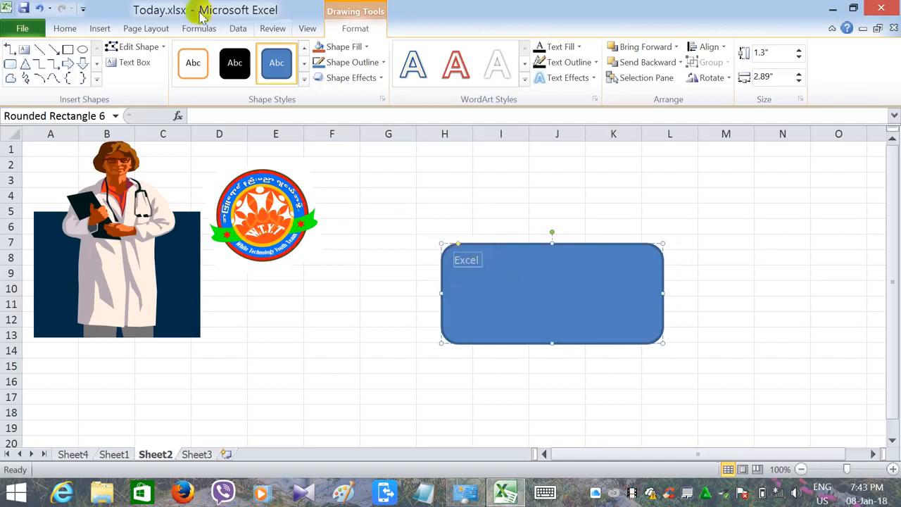
- Set the font size of the rectangle's Excel text to 36
{"action": "left_click", "coordinate": [55, 28]}
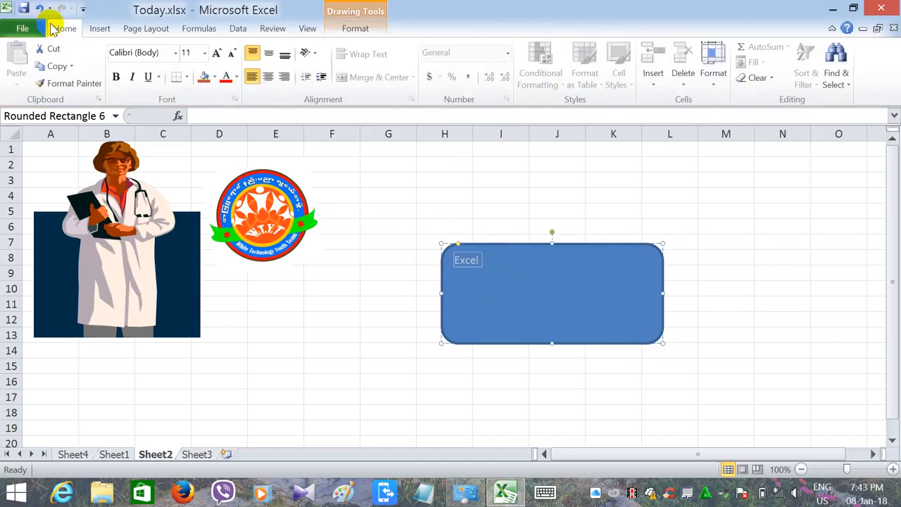
{"action": "left_click", "coordinate": [204, 54]}
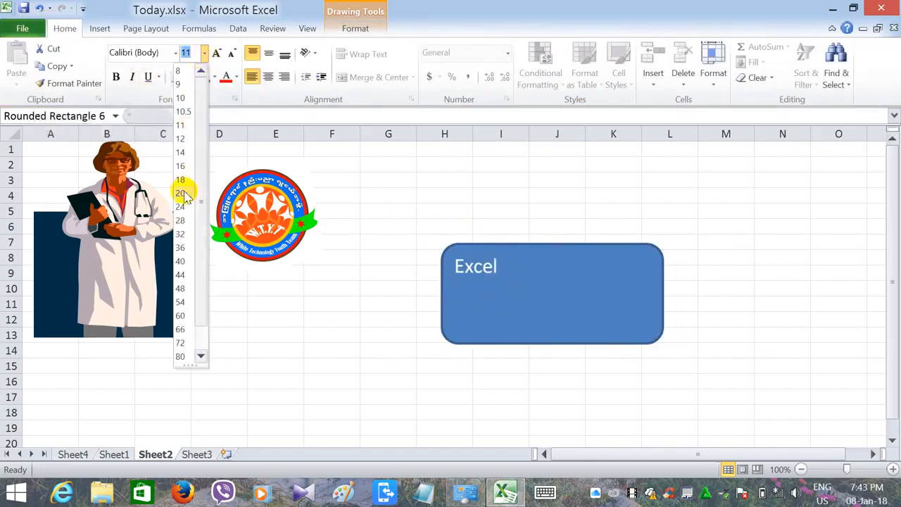
{"action": "left_click", "coordinate": [181, 247]}
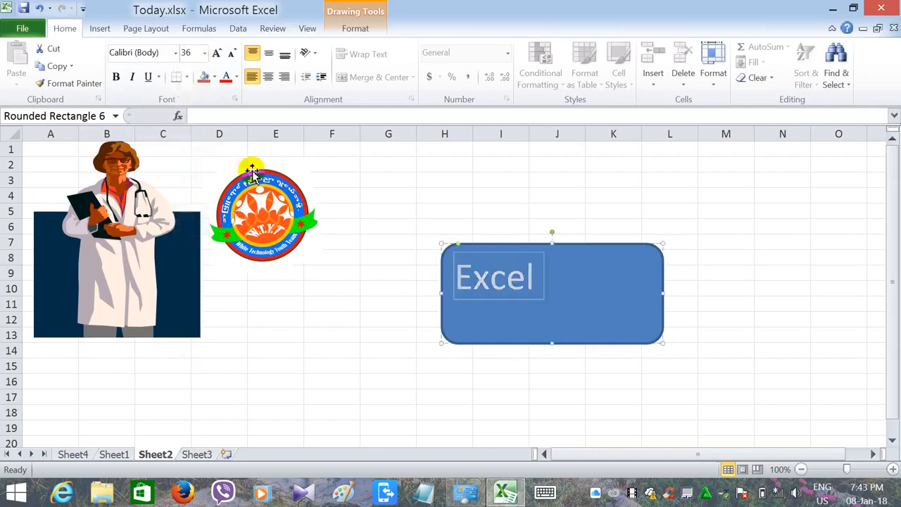
- Apply a red WordArt style to all the text in the rectangle
{"action": "left_click", "coordinate": [100, 29]}
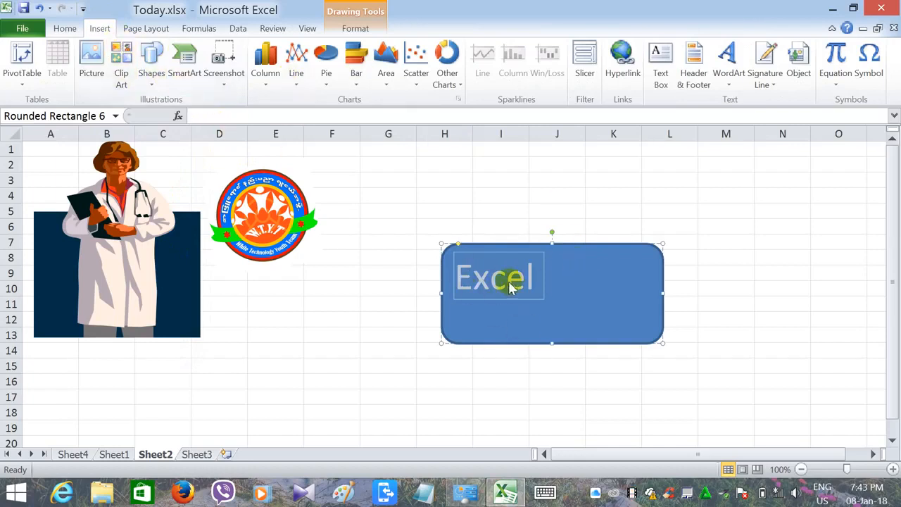
{"action": "left_click", "coordinate": [356, 29]}
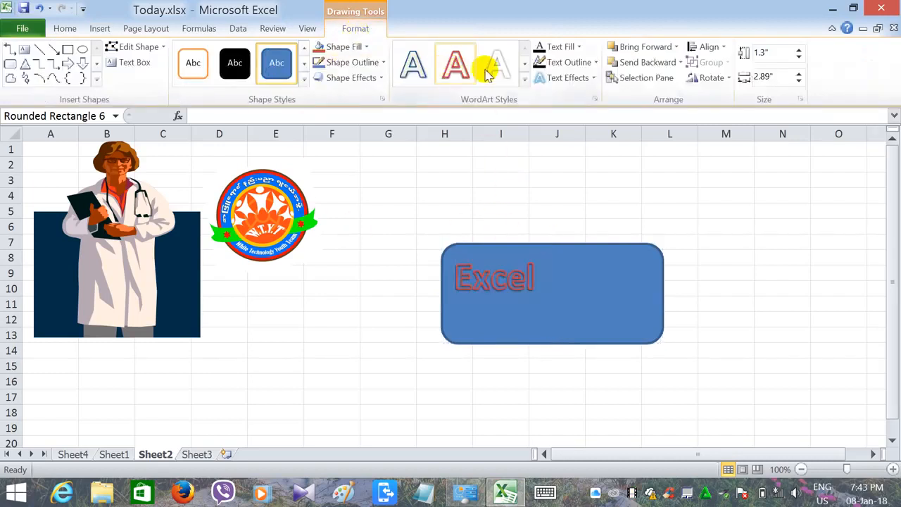
{"action": "left_click", "coordinate": [526, 85]}
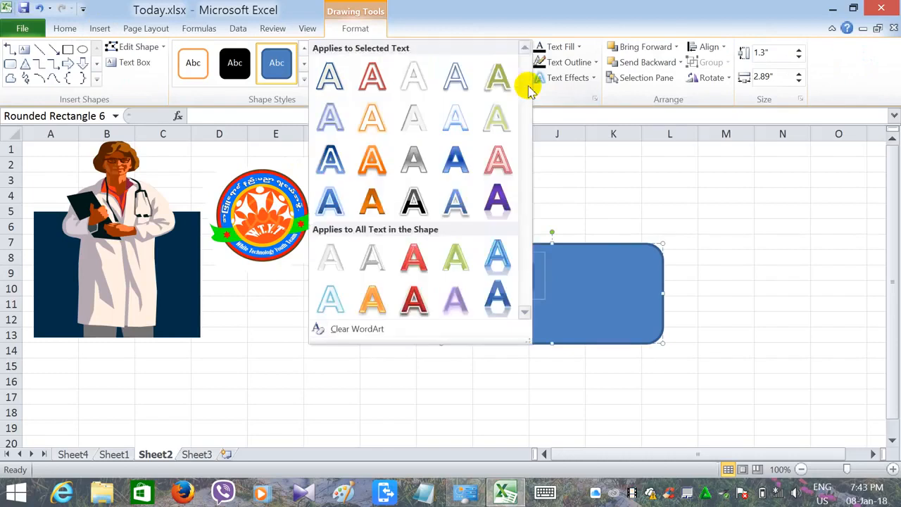
{"action": "left_click", "coordinate": [454, 157]}
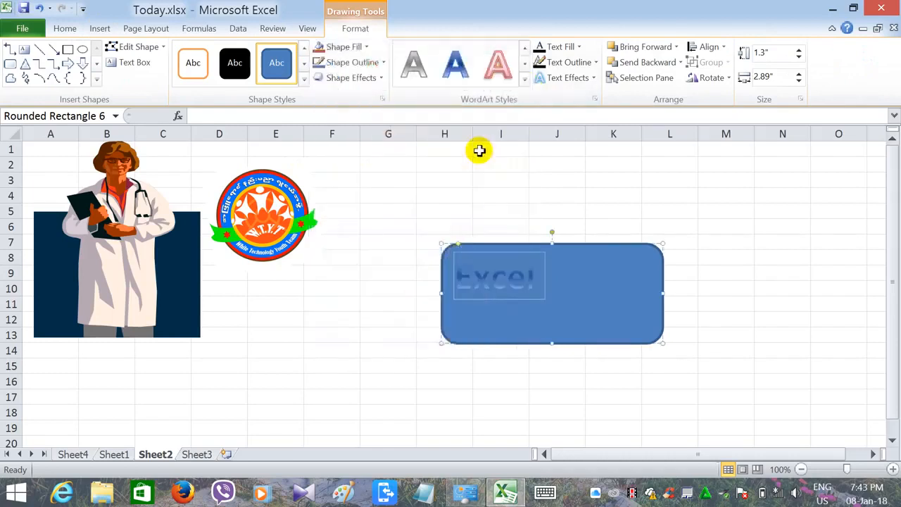
{"action": "left_click", "coordinate": [524, 80]}
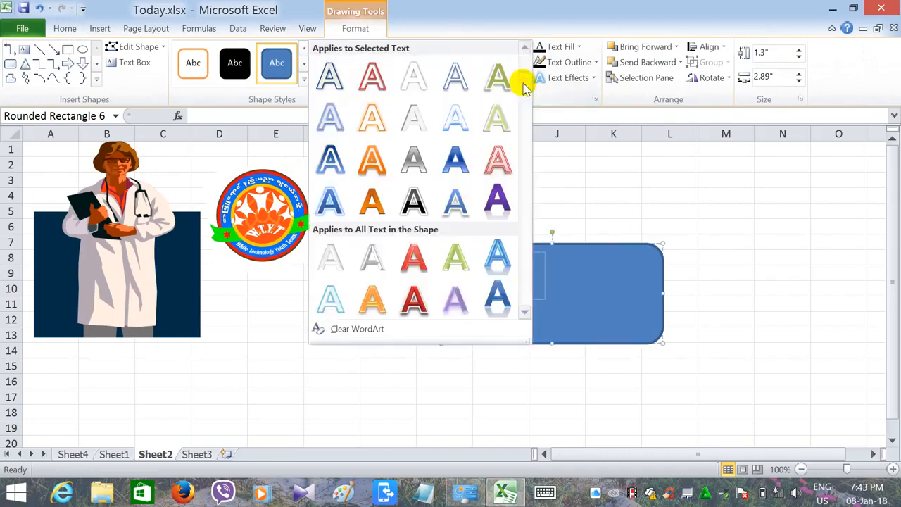
{"action": "left_click", "coordinate": [404, 293]}
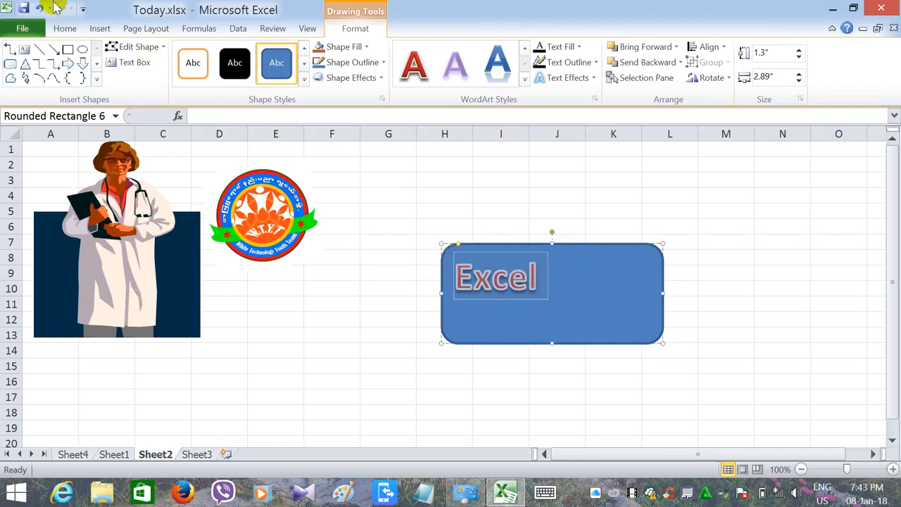
- Center the Excel text both vertically and horizontally within the rectangle
{"action": "left_click", "coordinate": [71, 29]}
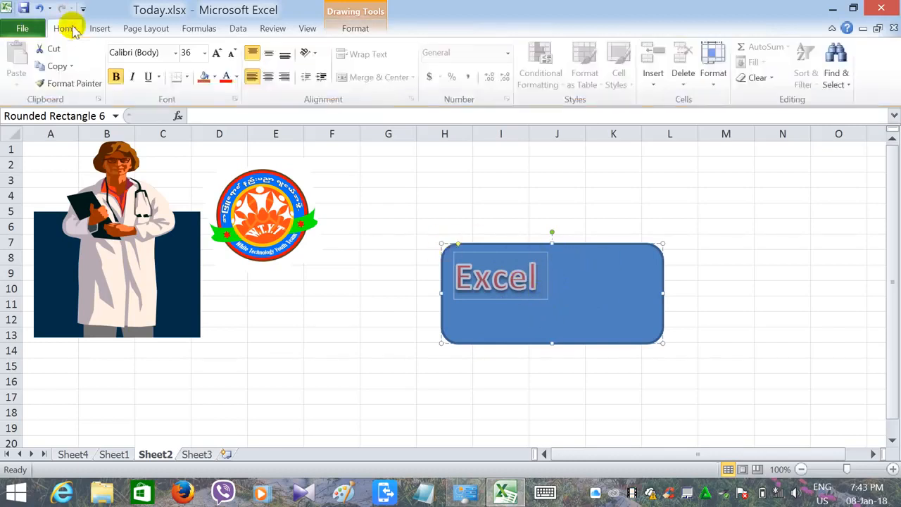
{"action": "left_click", "coordinate": [270, 54]}
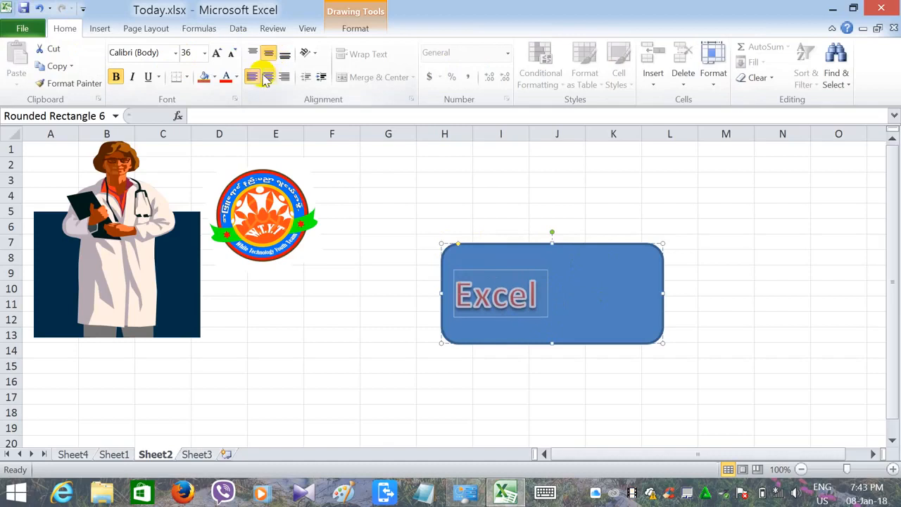
{"action": "left_click", "coordinate": [268, 77]}
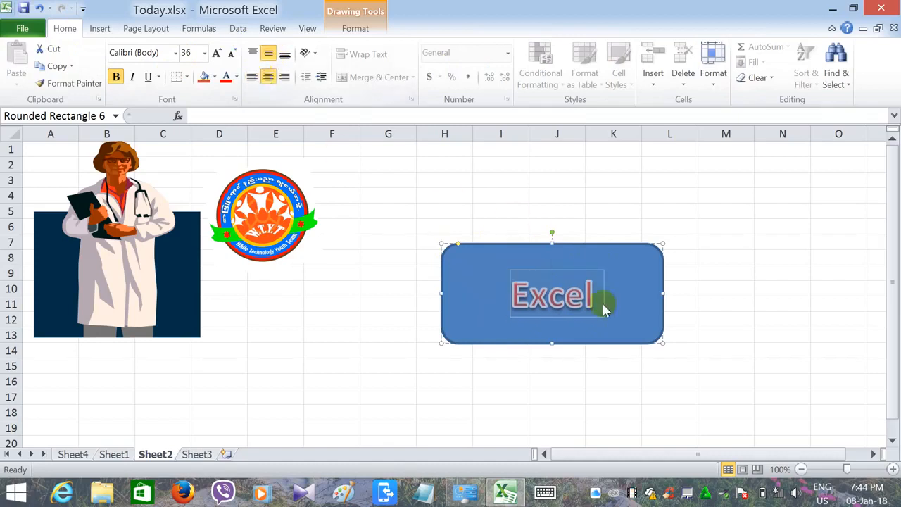
- Apply an orange shape style to the rounded rectangle
{"action": "left_click", "coordinate": [365, 29]}
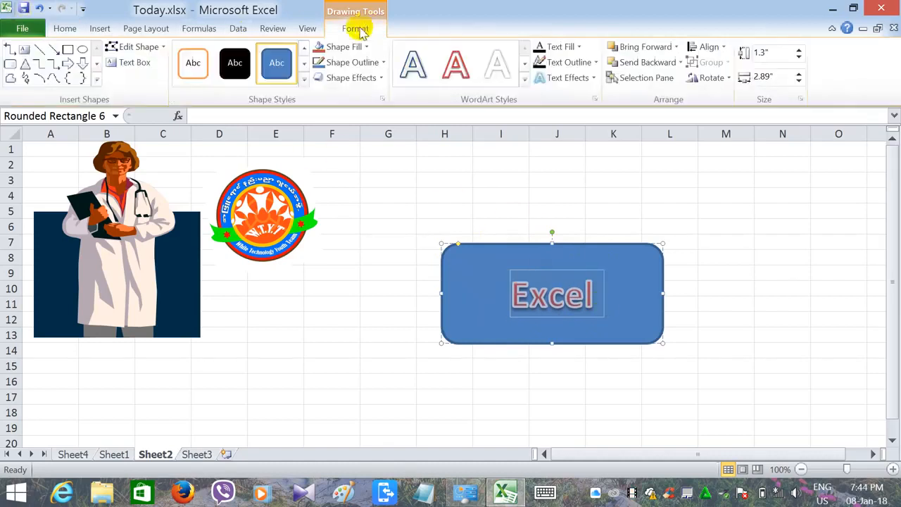
{"action": "left_click", "coordinate": [481, 274]}
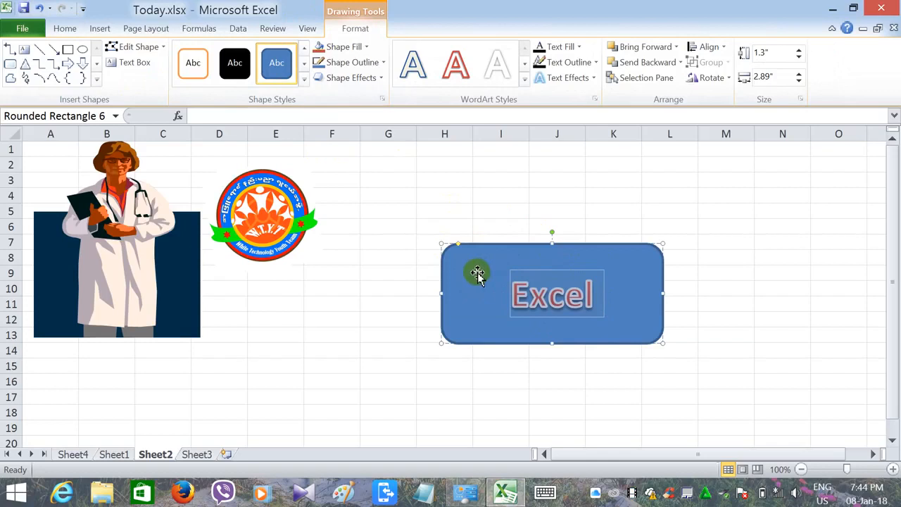
{"action": "left_click", "coordinate": [303, 80]}
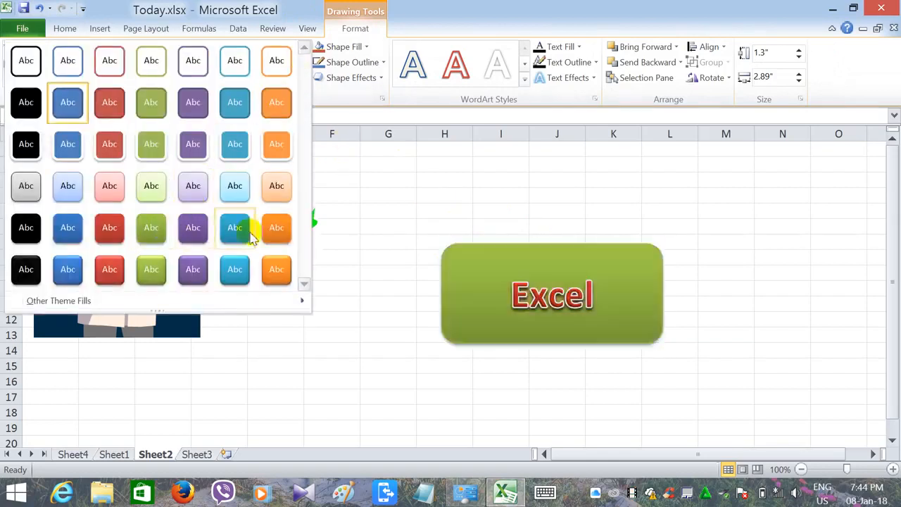
{"action": "left_click", "coordinate": [276, 229]}
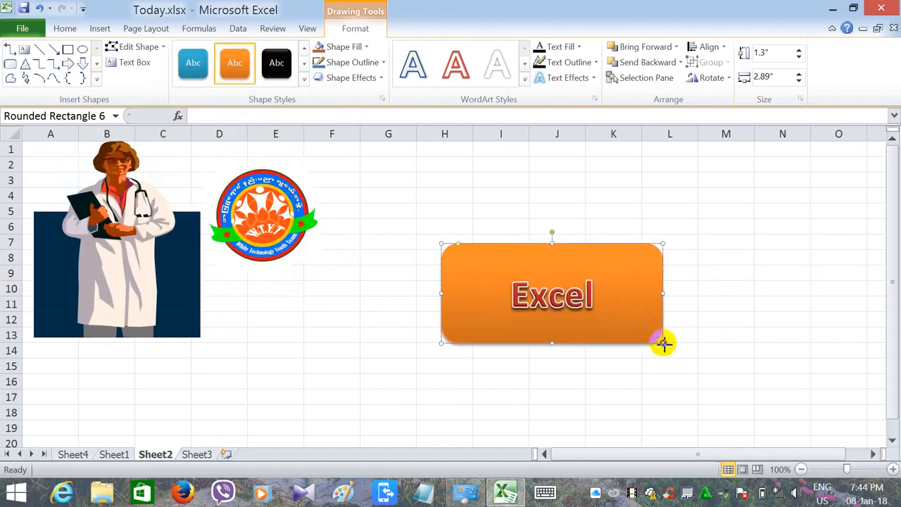
- Resize the Excel button to about 2.01 by 0.77 inches and move it below the doctor picture, around rows 14 to 18
{"action": "left_click_drag", "start_coordinate": [595, 301], "coordinate": [459, 209]}
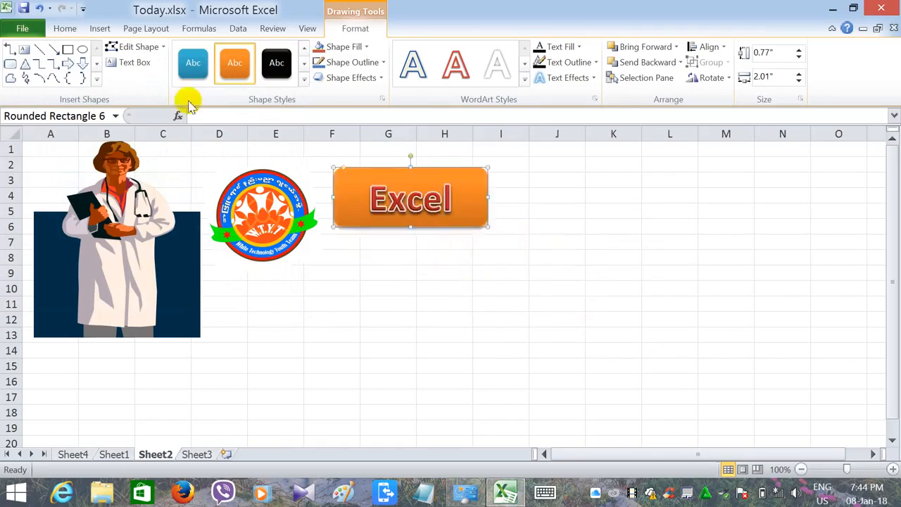
{"action": "left_click", "coordinate": [95, 34]}
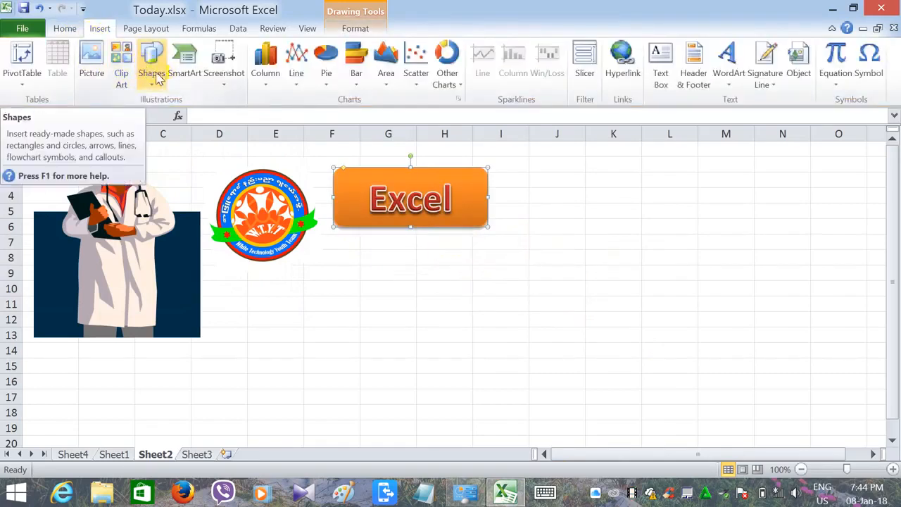
{"action": "double_click", "coordinate": [388, 224]}
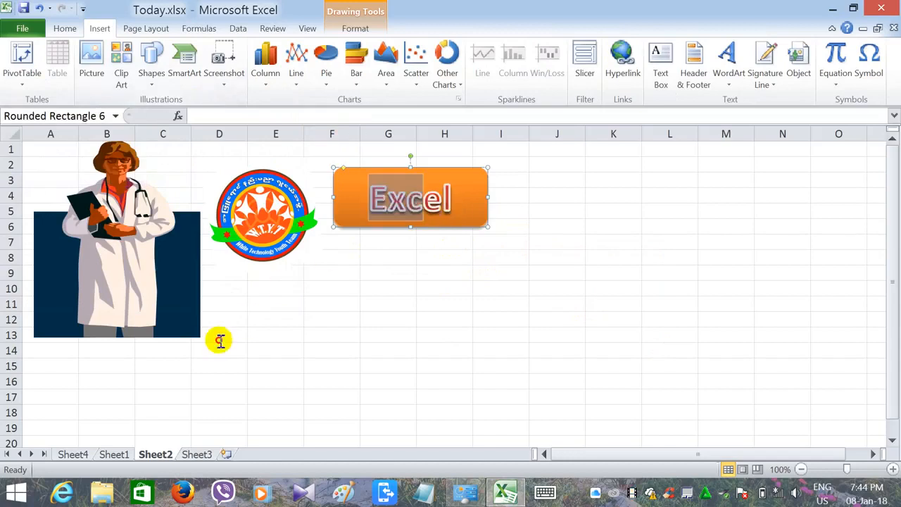
{"action": "left_click", "coordinate": [453, 301]}
{"action": "left_click_drag", "start_coordinate": [461, 224], "coordinate": [185, 407]}
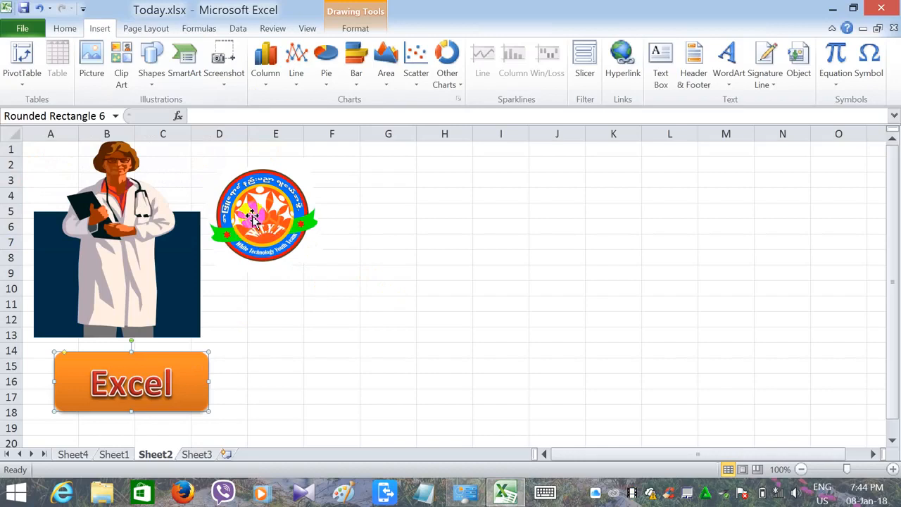
- Move the logo onto the doctor's coat and send the doctor picture to the back so the logo sits in front
{"action": "left_click_drag", "start_coordinate": [252, 215], "coordinate": [101, 259]}
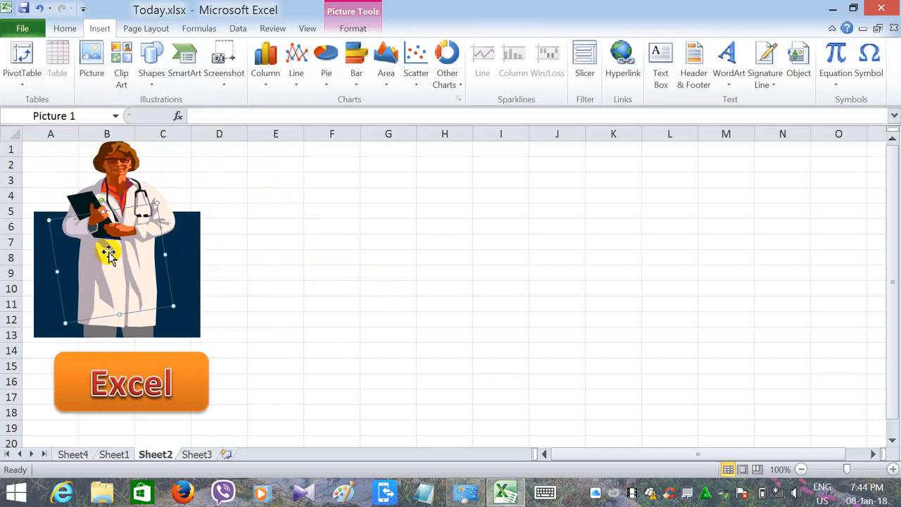
{"action": "left_click", "coordinate": [109, 252]}
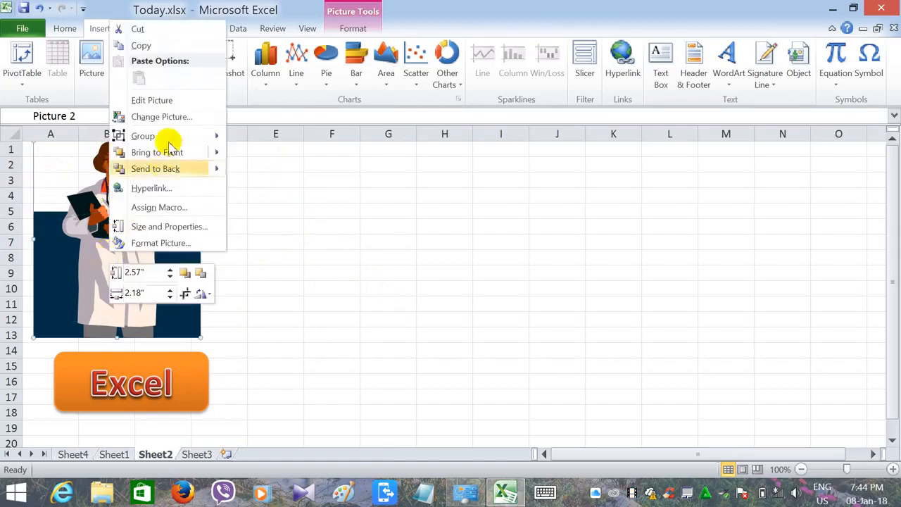
{"action": "mouse_move", "coordinate": [211, 156]}
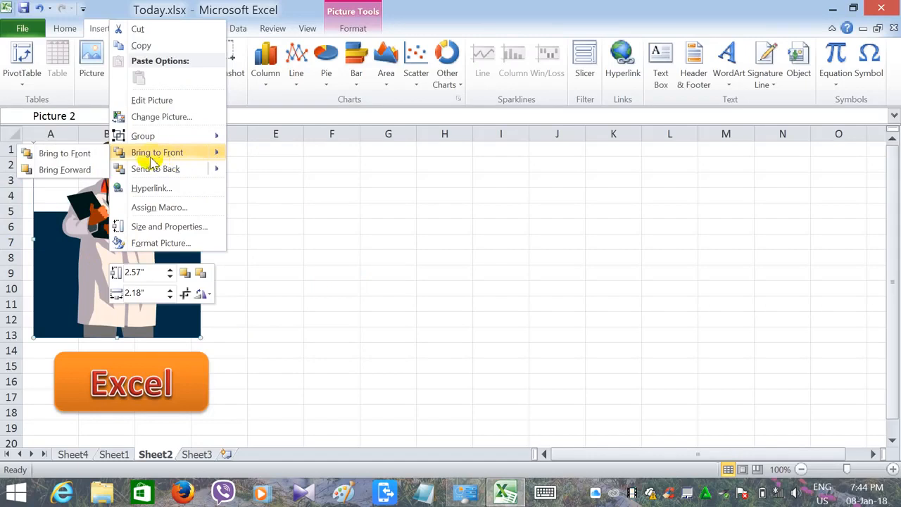
{"action": "mouse_move", "coordinate": [218, 172]}
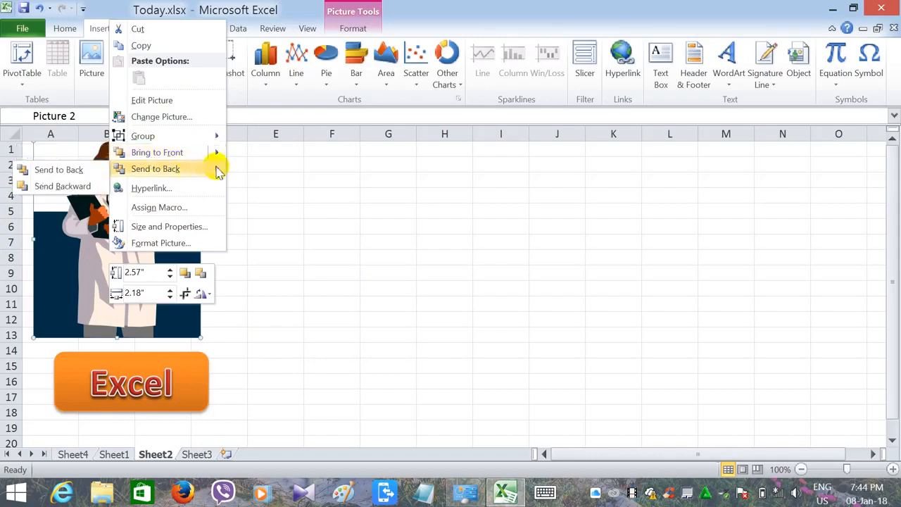
{"action": "left_click", "coordinate": [177, 152]}
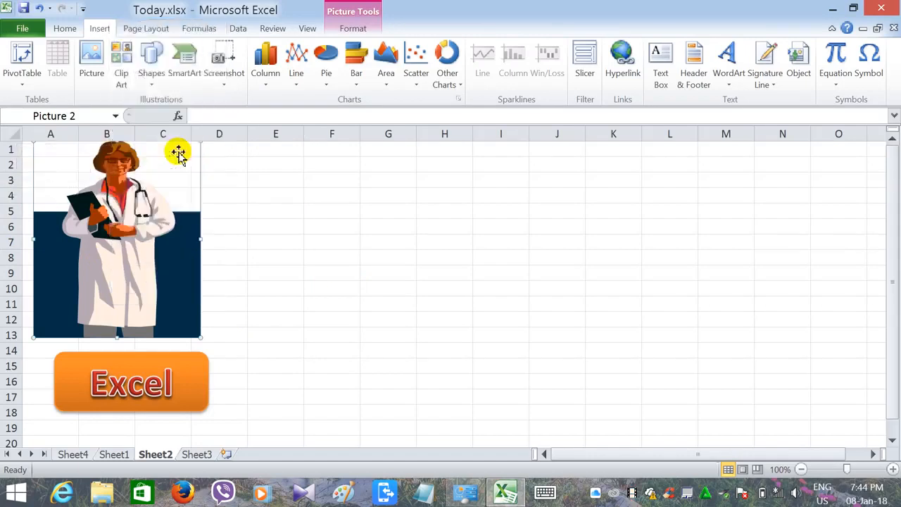
{"action": "right_click", "coordinate": [155, 268]}
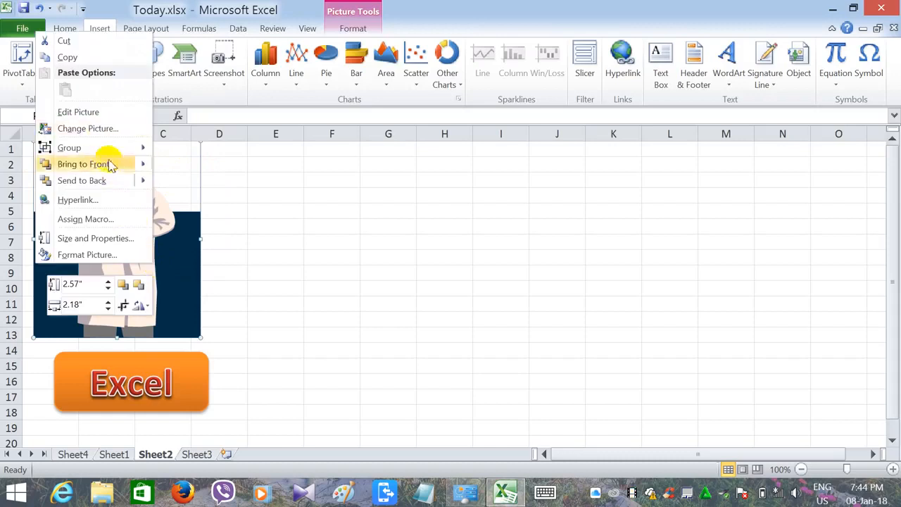
{"action": "left_click", "coordinate": [127, 182]}
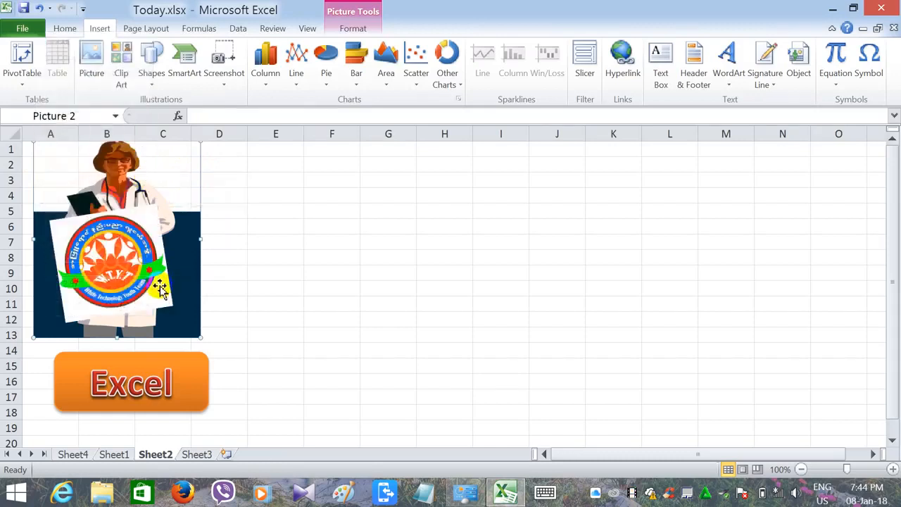
- Nudge the logo upward to position it on the doctor's chest, about rows 5 to 12
{"action": "left_click_drag", "start_coordinate": [135, 267], "coordinate": [143, 250]}
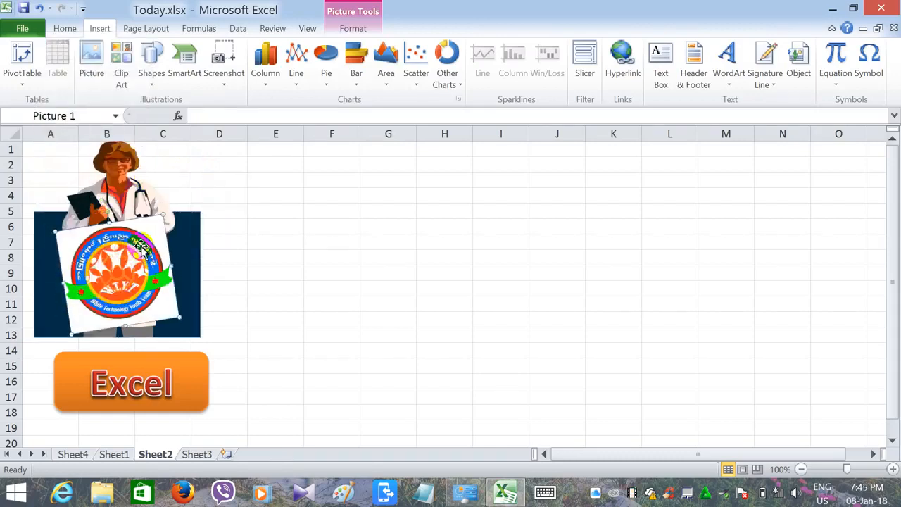
{"action": "right_click", "coordinate": [141, 245]}
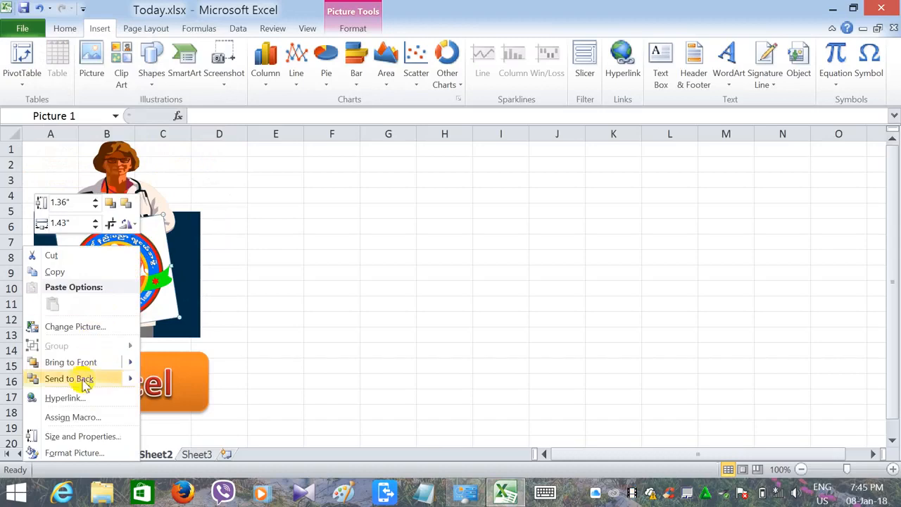
{"action": "mouse_move", "coordinate": [64, 379]}
{"action": "mouse_move", "coordinate": [76, 365]}
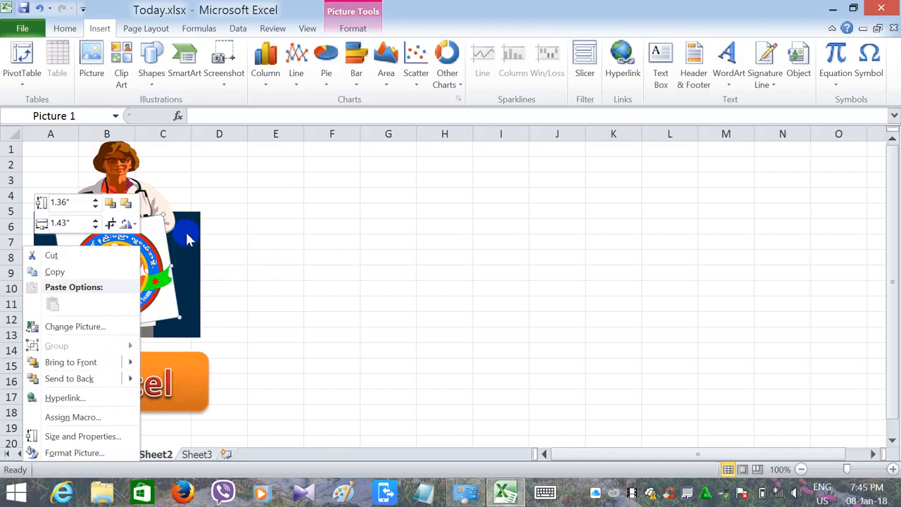
{"action": "left_click", "coordinate": [187, 240]}
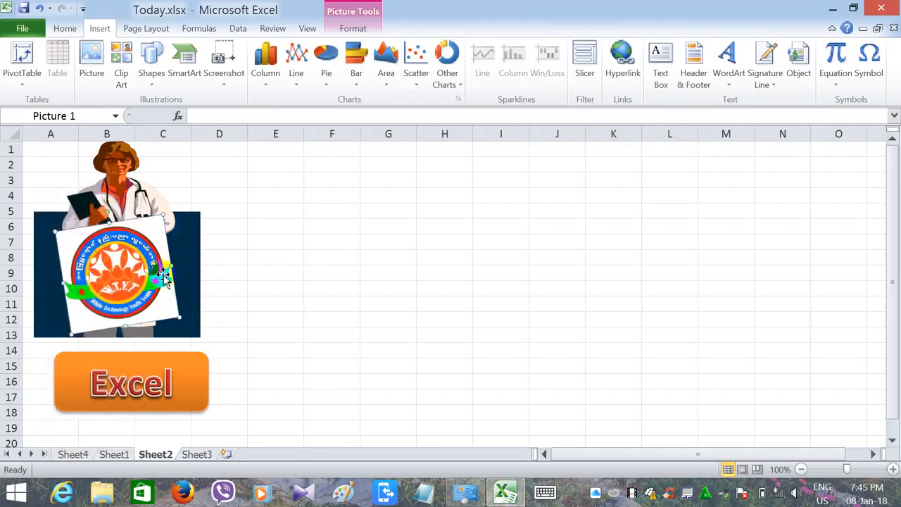
{"action": "left_click_drag", "start_coordinate": [153, 246], "coordinate": [155, 231]}
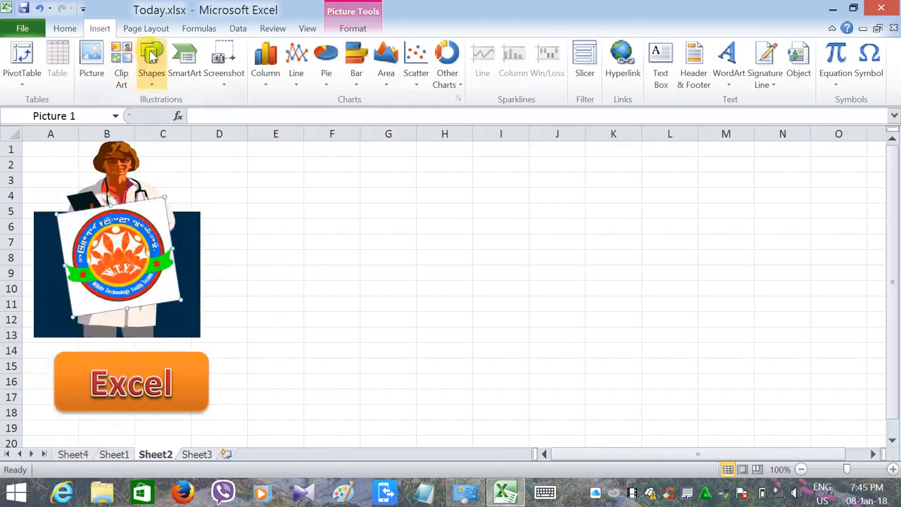
- Start inserting a SmartArt graphic, selecting the Alternating Hexagons layout and browsing the other layouts
{"action": "left_click", "coordinate": [184, 55]}
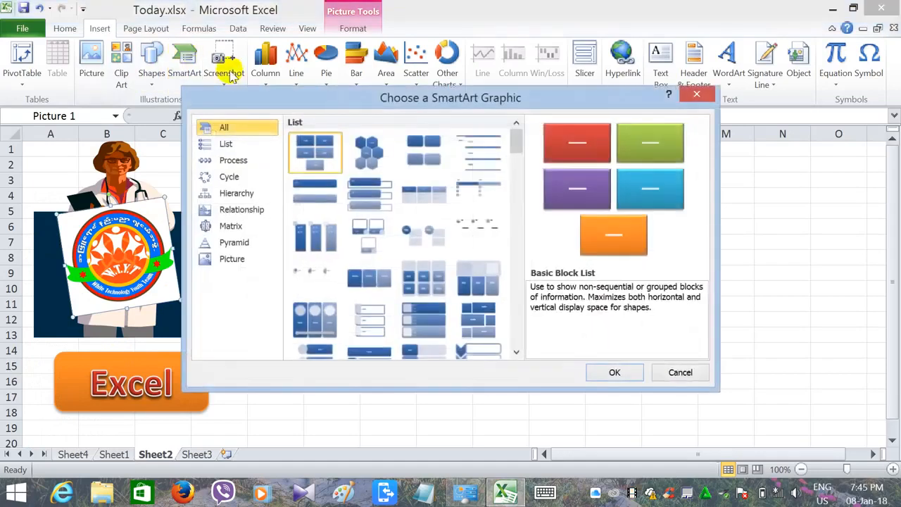
{"action": "left_click_drag", "start_coordinate": [366, 95], "coordinate": [486, 90]}
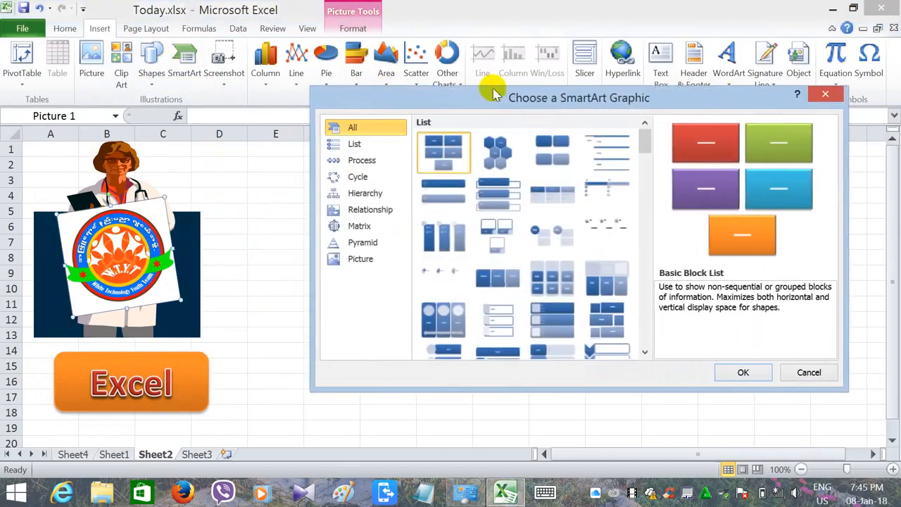
{"action": "left_click", "coordinate": [519, 141]}
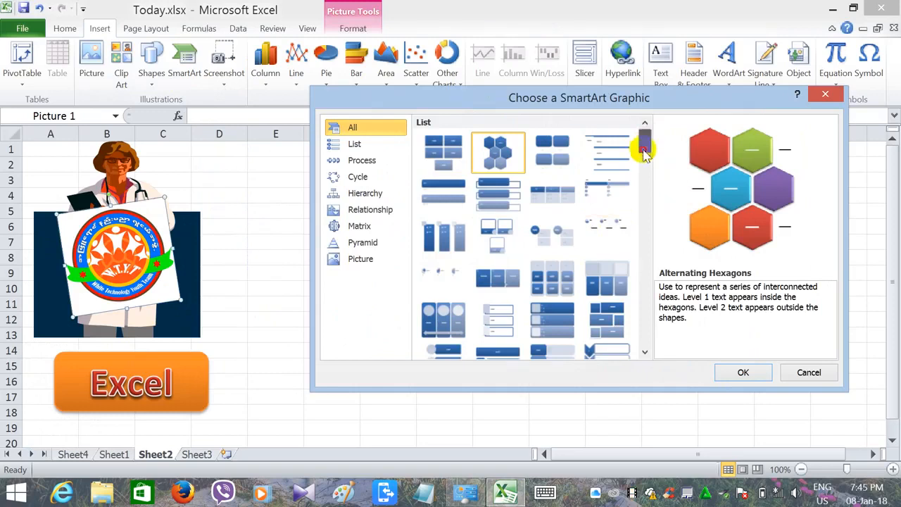
{"action": "left_click_drag", "start_coordinate": [645, 149], "coordinate": [697, 264]}
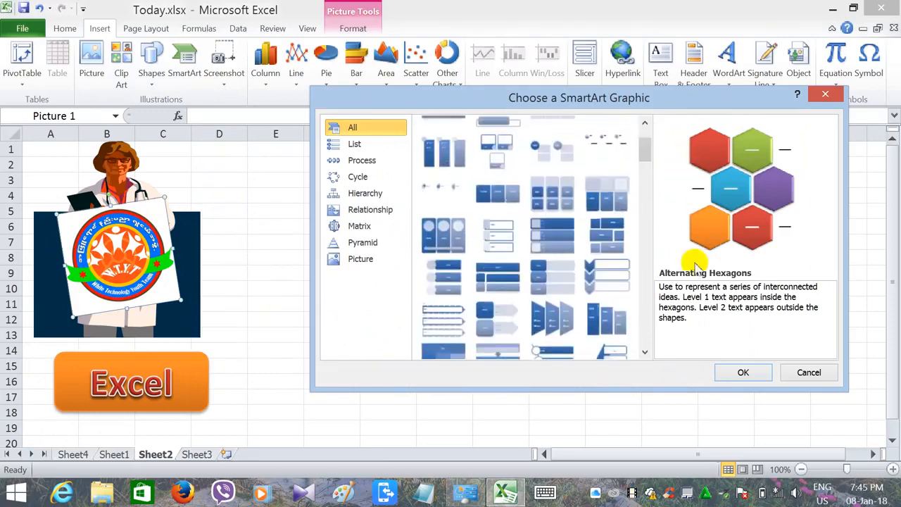